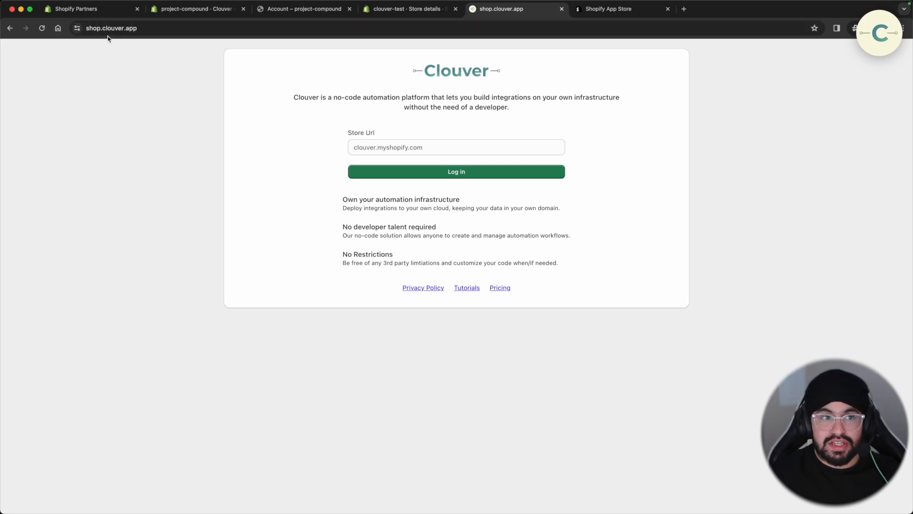
- Search the App Store for 'clouver' and install the Clouver app on the clouver-test store
left_click(612, 9)
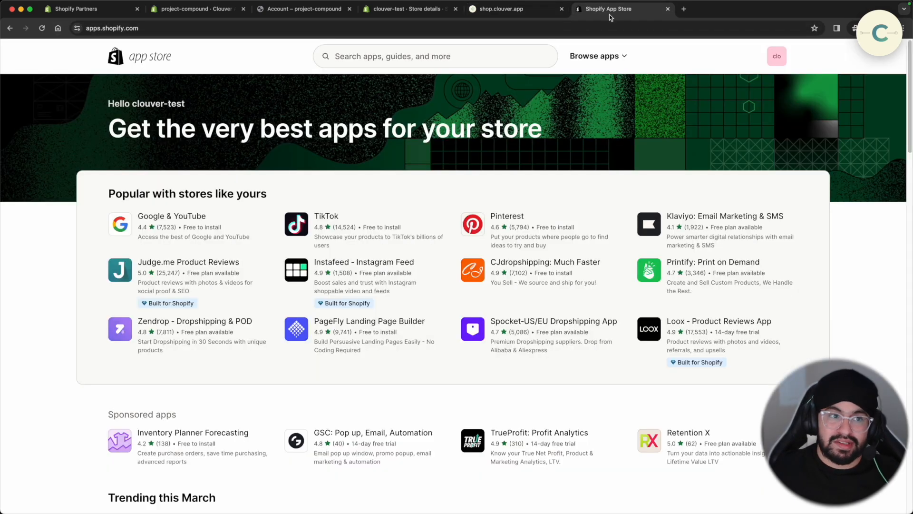
left_click(342, 60)
type("clouver")
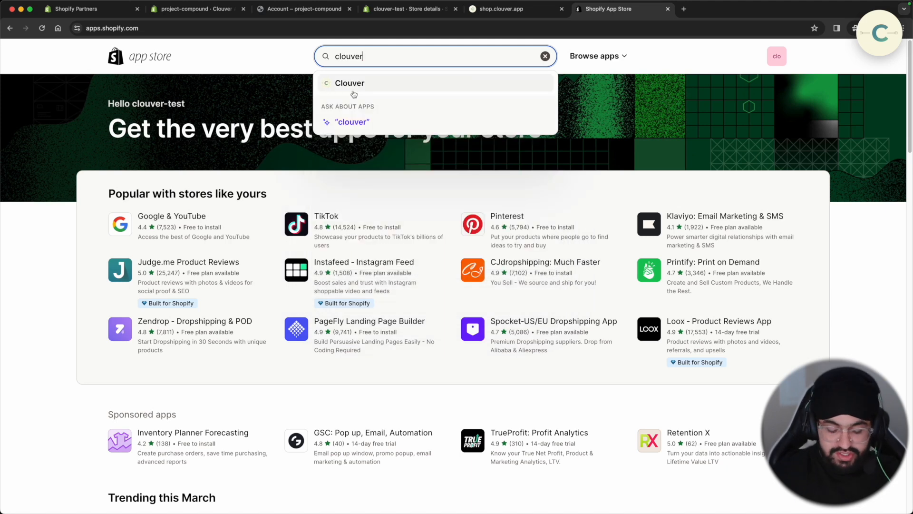
left_click(353, 93)
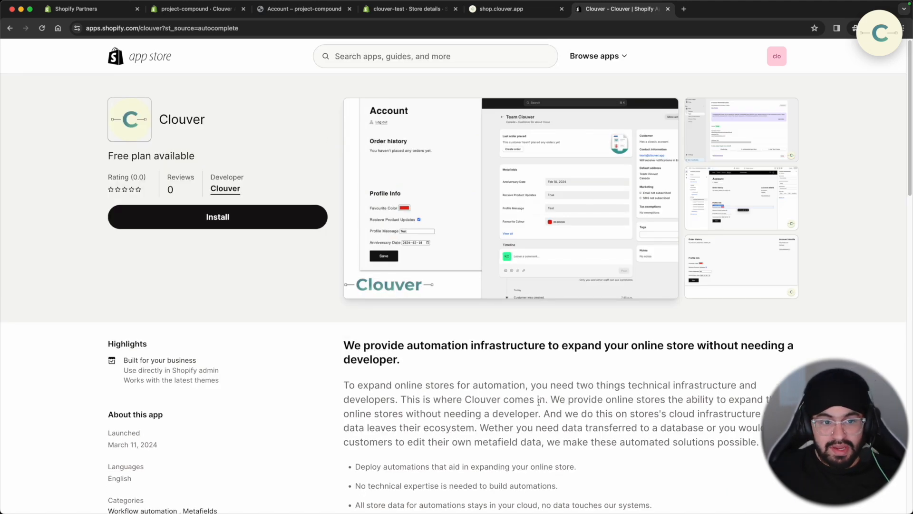
left_click(235, 214)
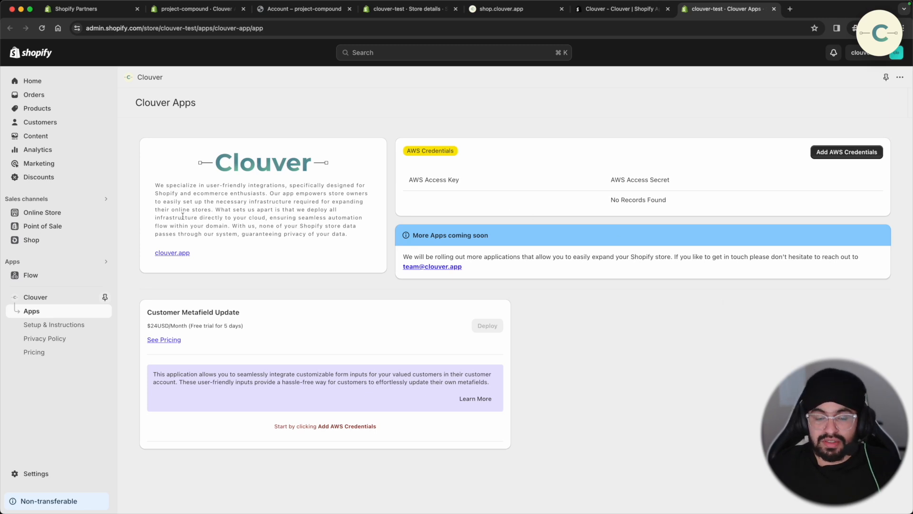
- Save the AWS credentials and deploy Customer Metafield Update, accepting the AWS cost and Privacy Policy agreements
key("super+Tab")
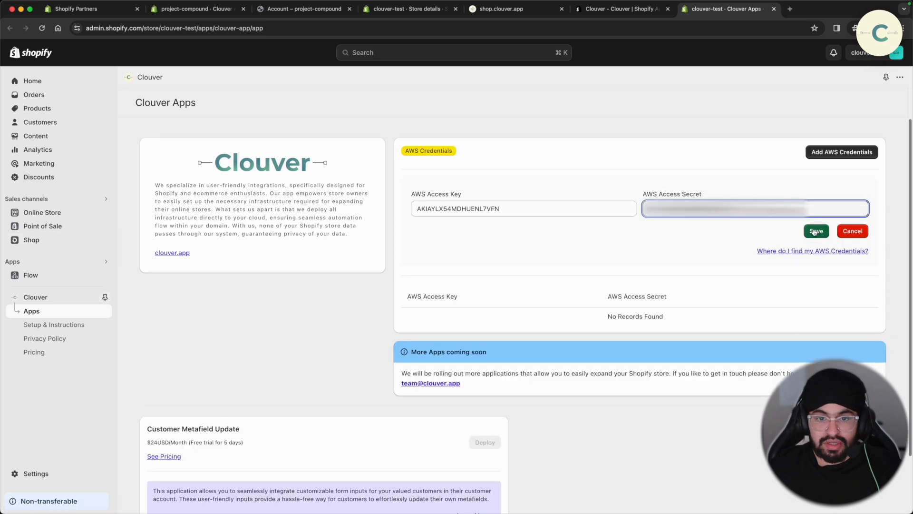
left_click(816, 231)
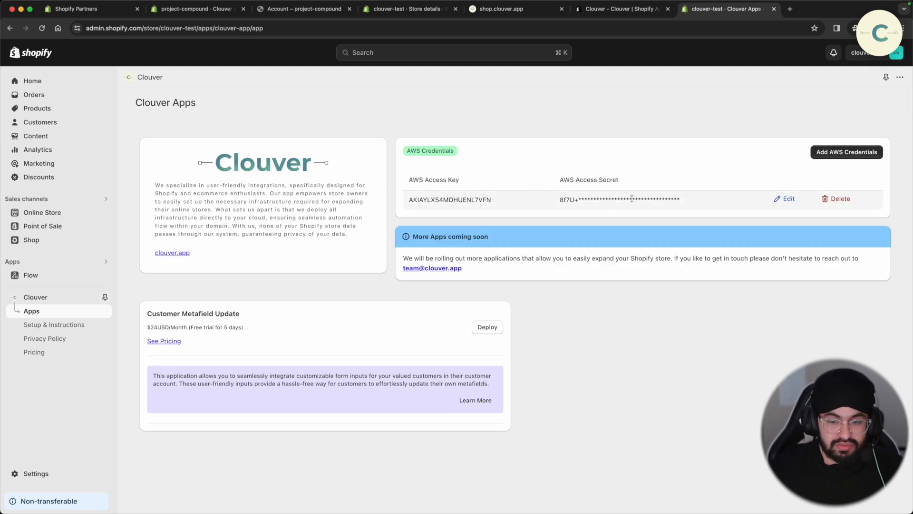
left_click(487, 327)
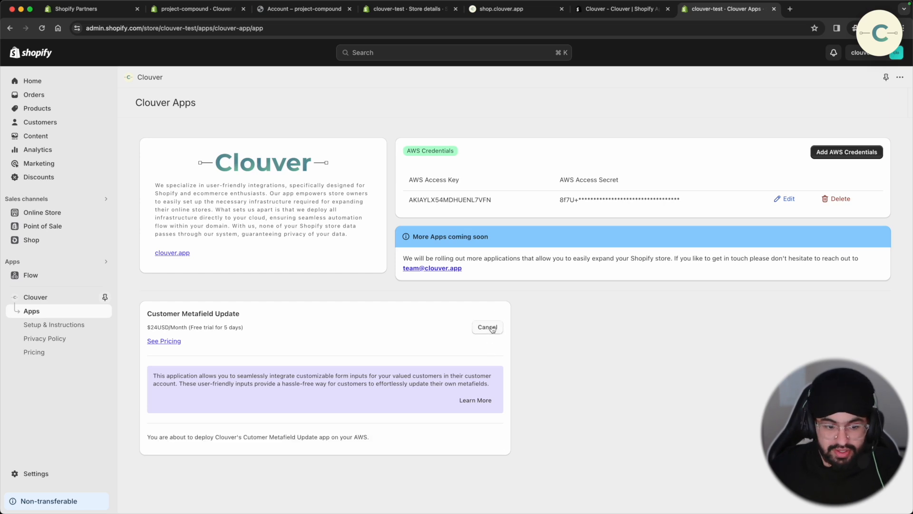
scroll(492, 329, "down", 3)
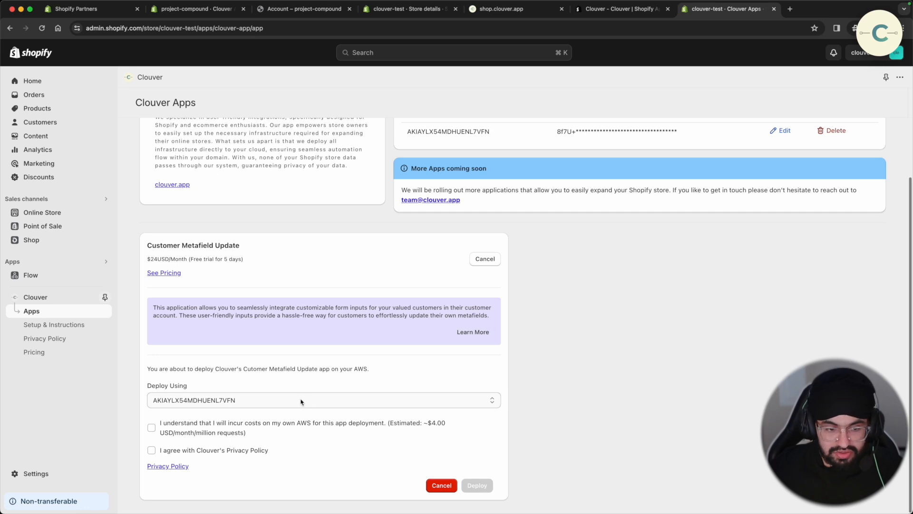
left_click(309, 426)
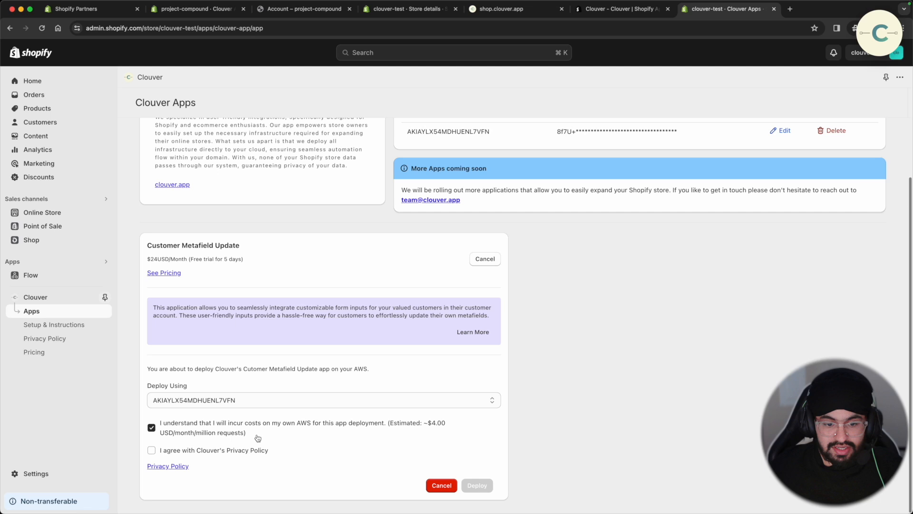
left_click(251, 452)
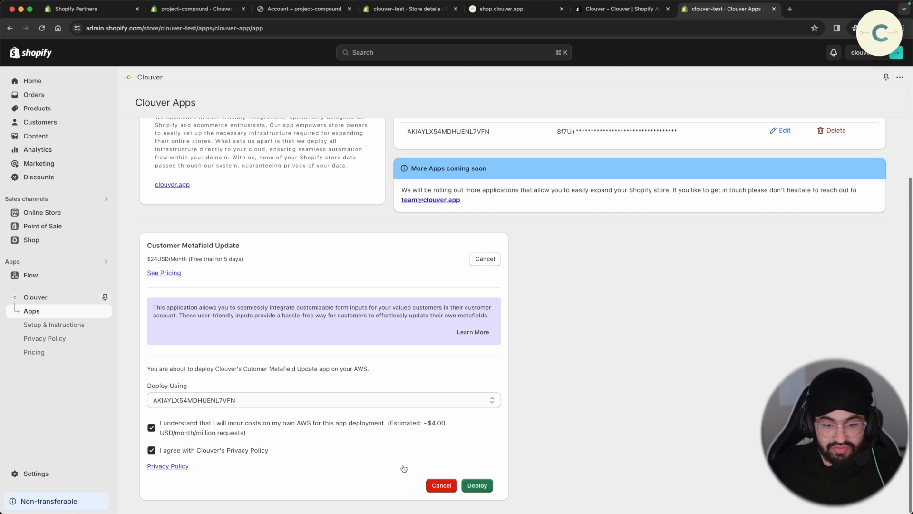
left_click(474, 486)
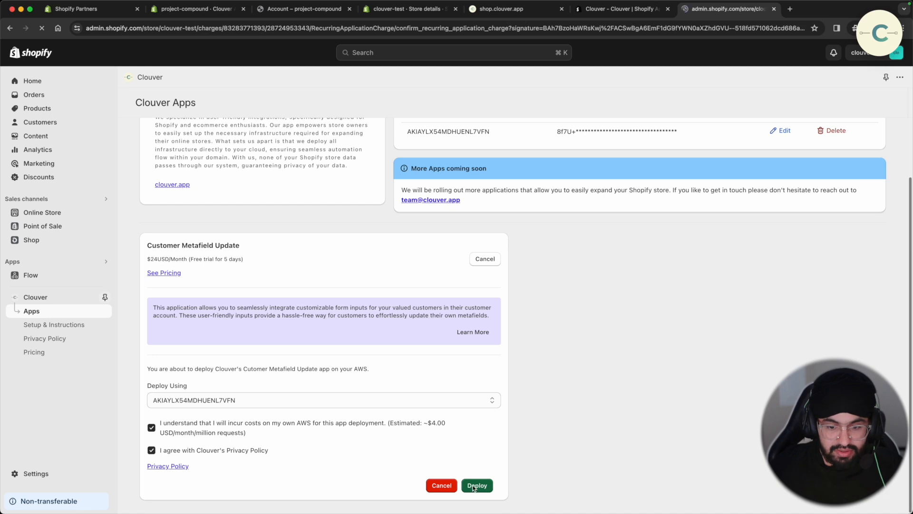
- Once Customer Metafield Update shows Ready, select its webhook URL and go to the Online Store themes
scroll(413, 437, "down", 2)
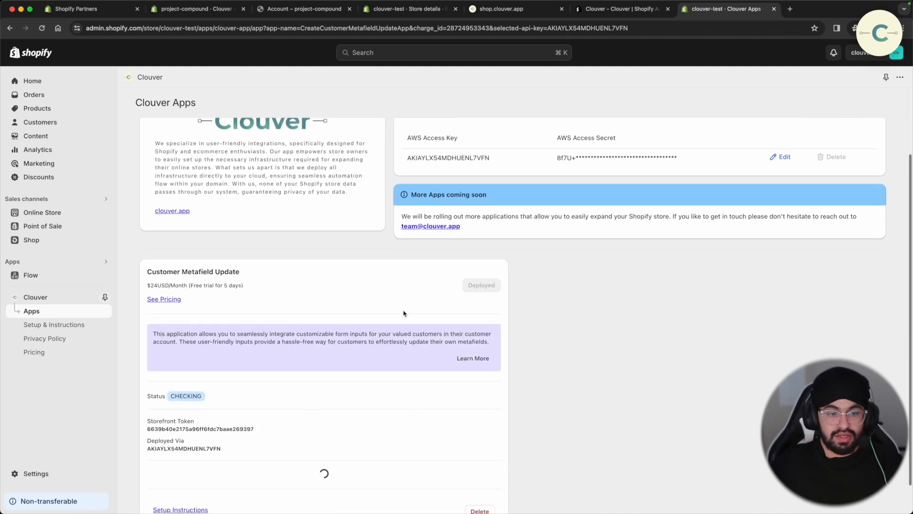
scroll(361, 393, "down", 1)
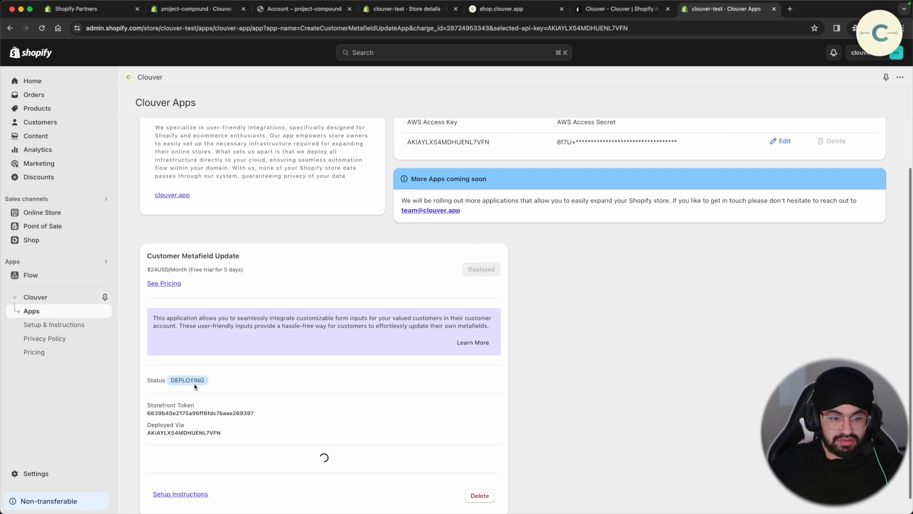
scroll(202, 376, "down", 3)
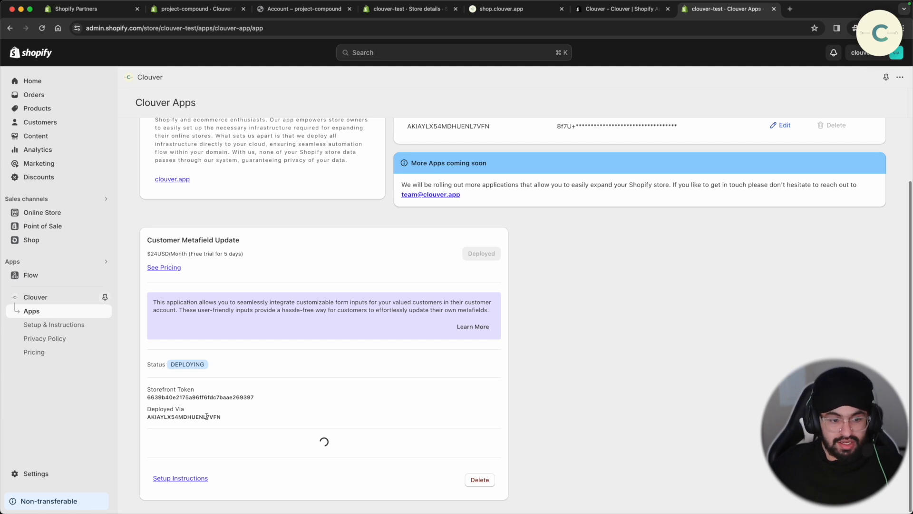
left_click_drag(223, 417, 116, 417)
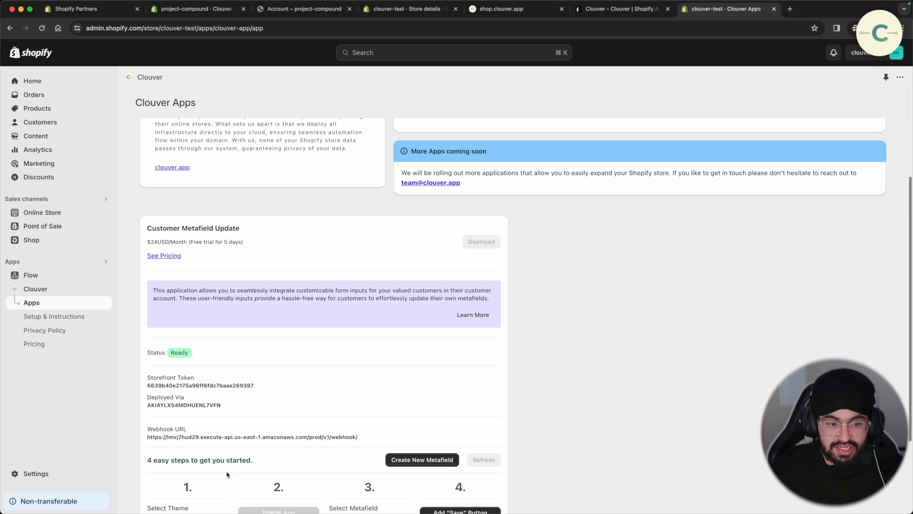
scroll(209, 442, "down", 1)
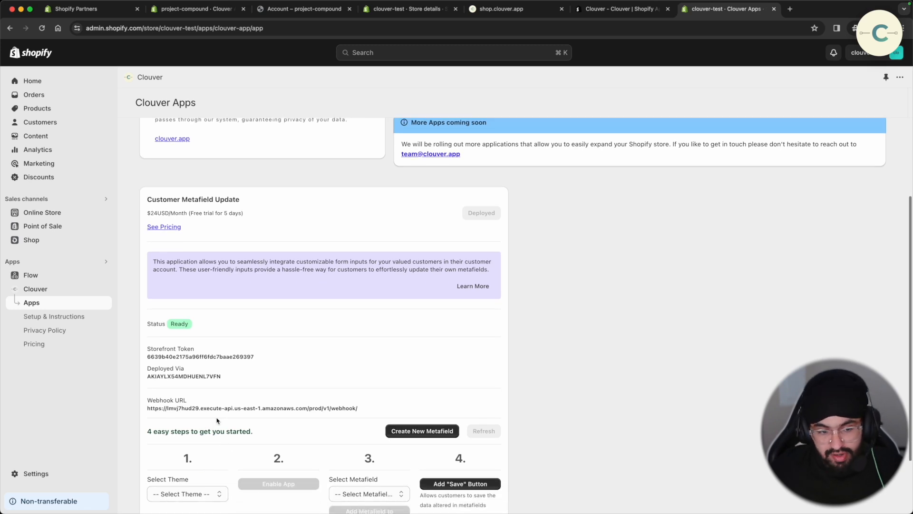
triple_click(265, 408)
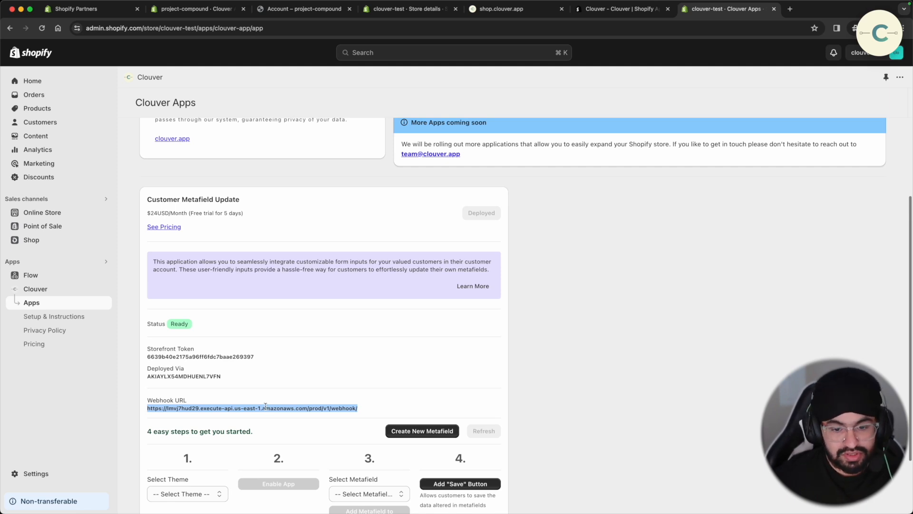
scroll(197, 409, "down", 3)
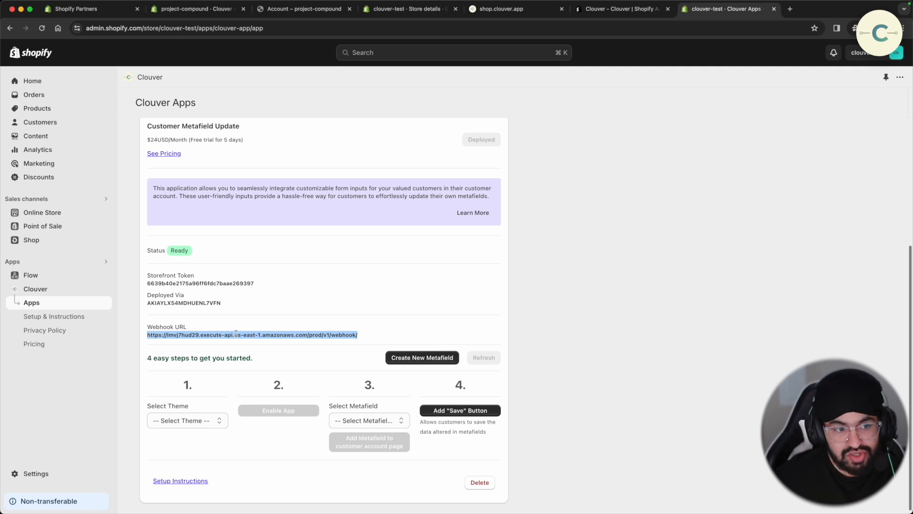
triple_click(237, 334)
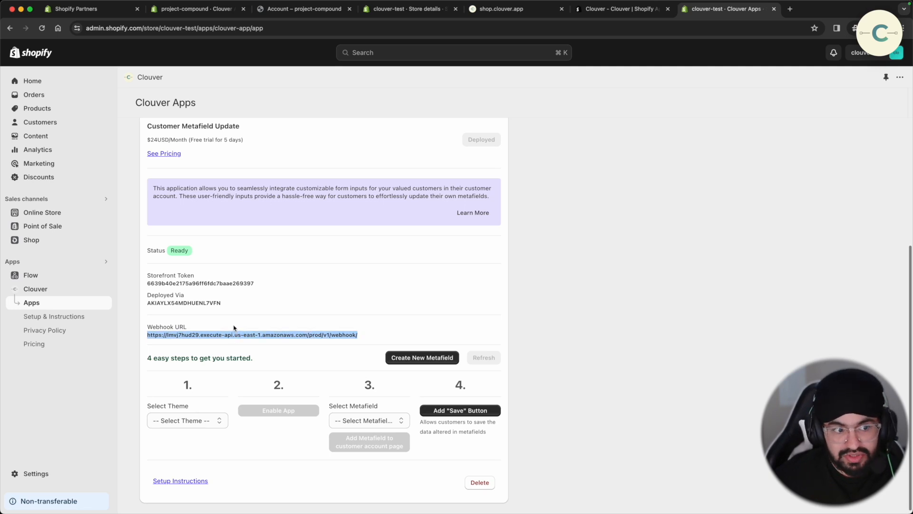
left_click(57, 213)
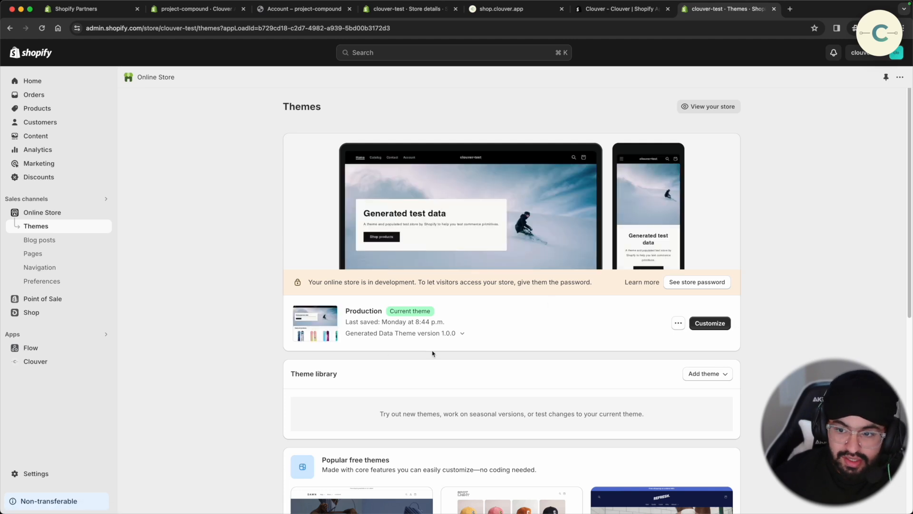
- Make a copy of the Production theme named '[DEV] - Implement Clouver'
left_click(679, 324)
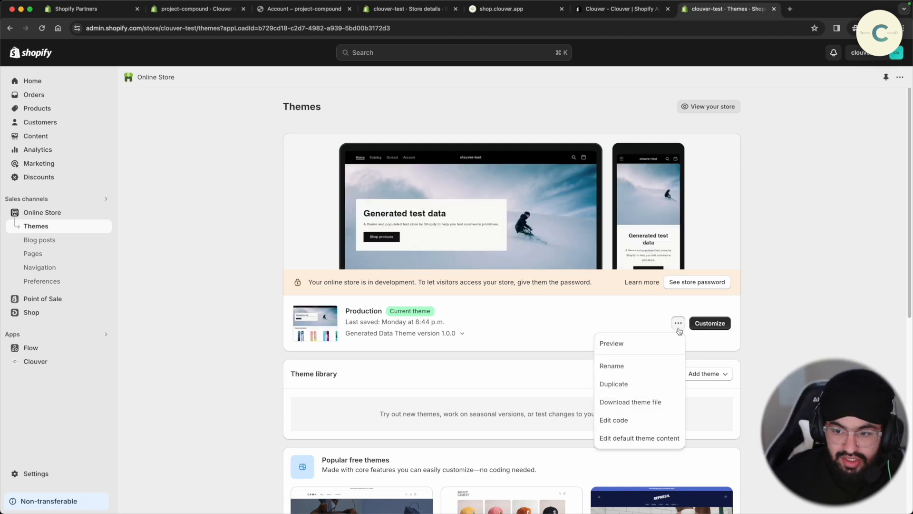
left_click(651, 383)
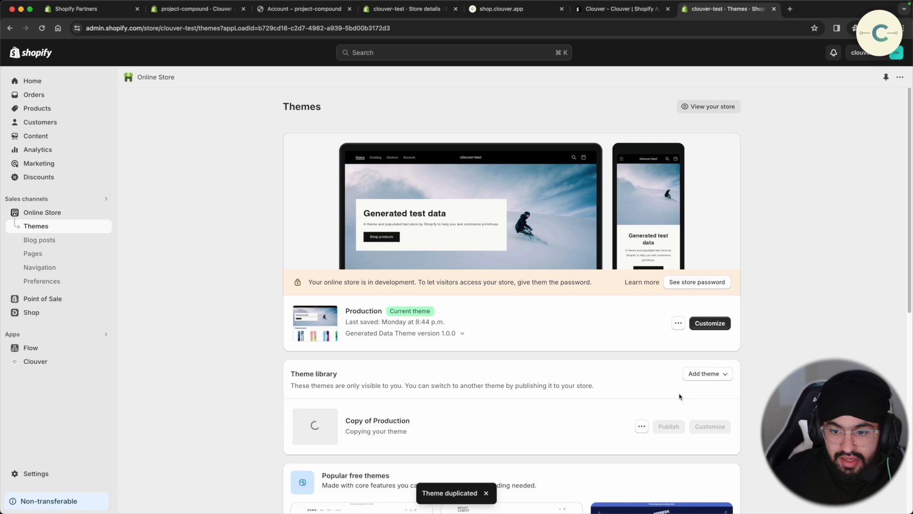
left_click(641, 426)
left_click(626, 445)
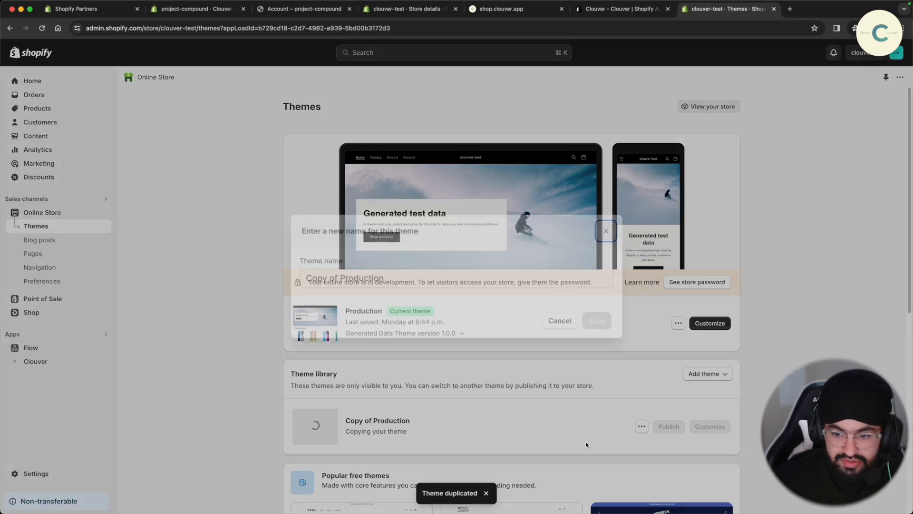
left_click(461, 279)
key("super+a")
key("BackSpace")
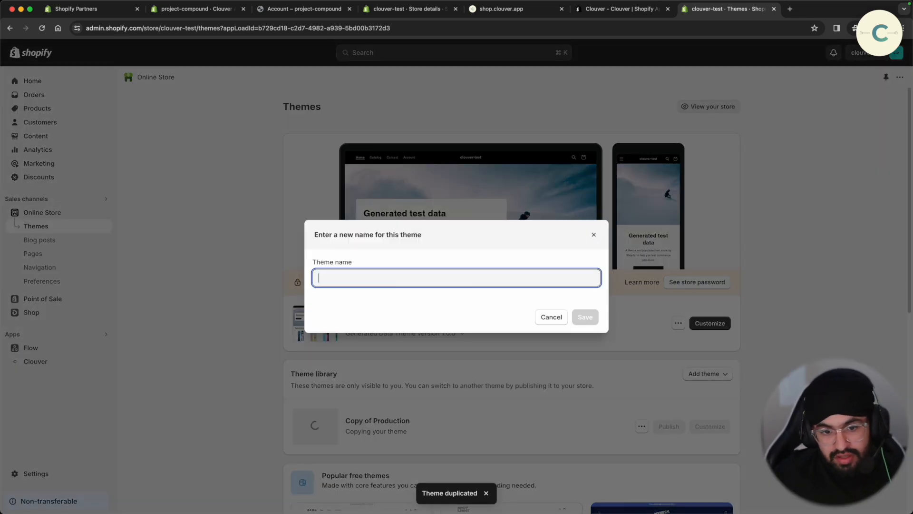
type("[DEV] - Im")
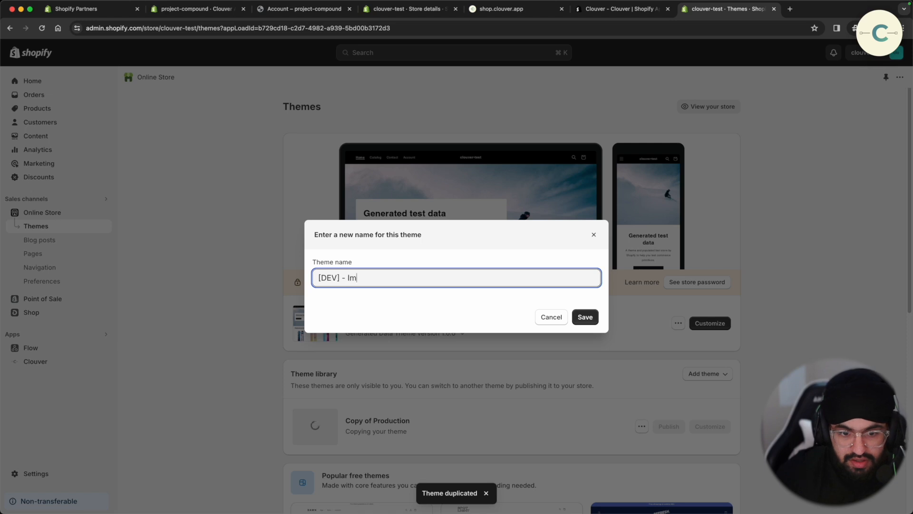
type("plement Clouve")
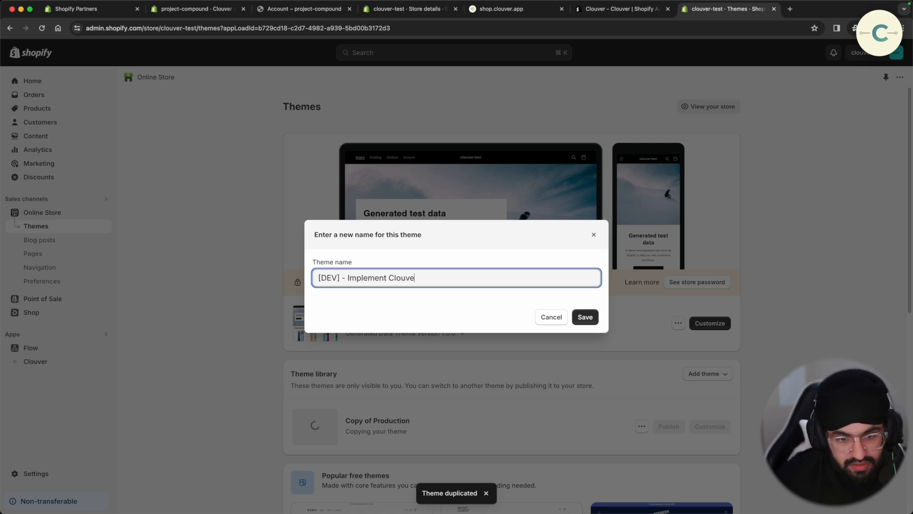
type("r")
left_click(585, 316)
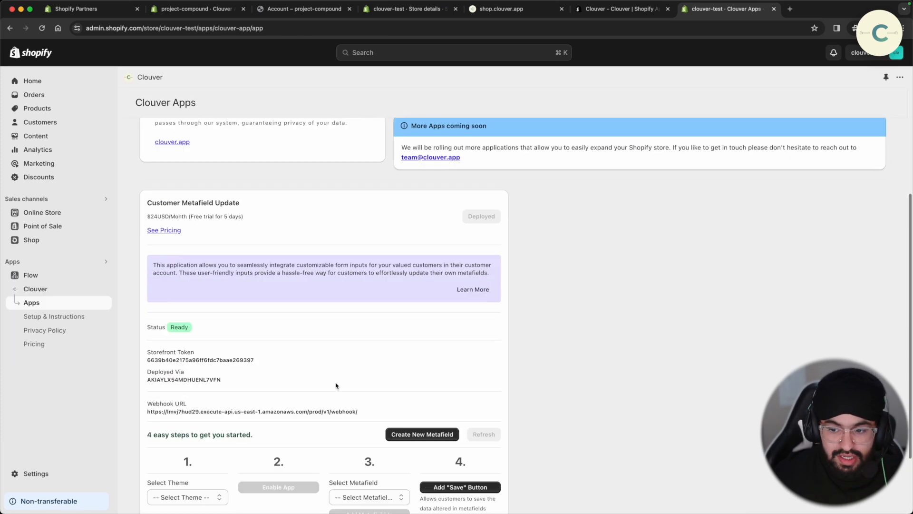
scroll(336, 384, "down", 2)
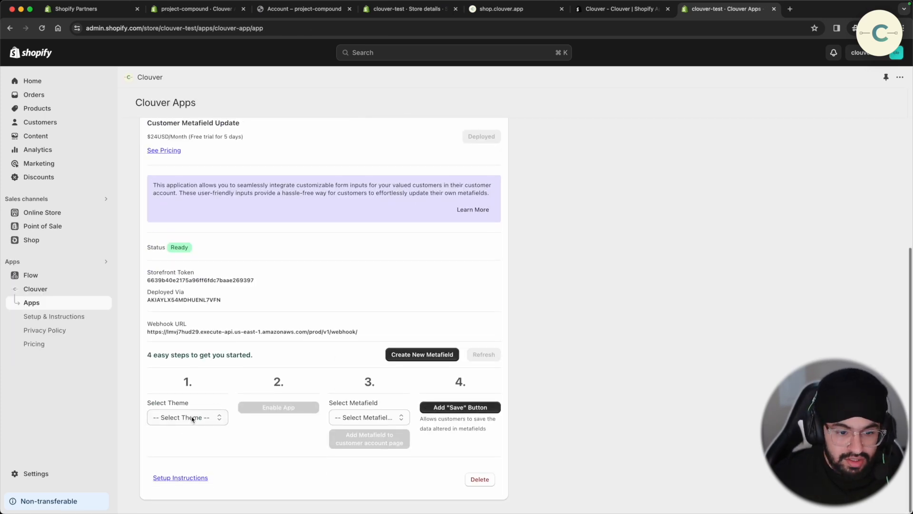
- Select the [DEV] - Implement Clouver theme and enable the Clouver app embed on it
left_click(192, 417)
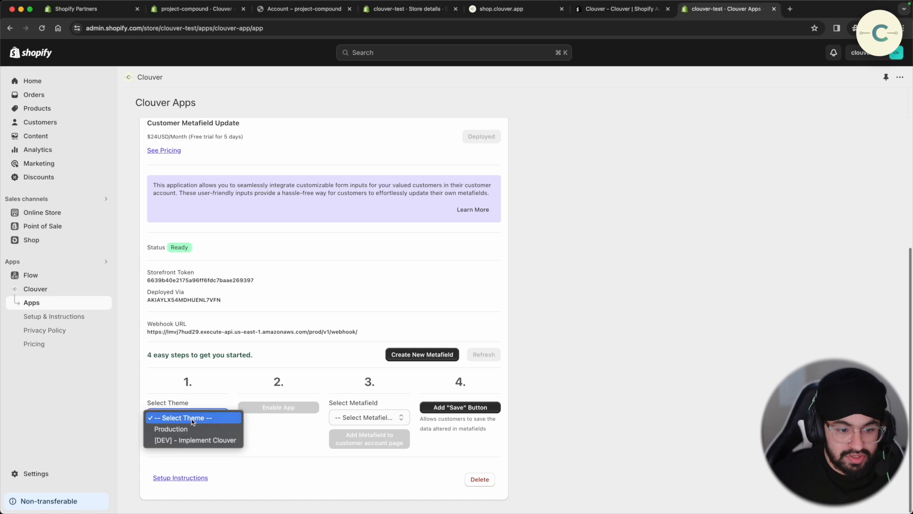
left_click(207, 440)
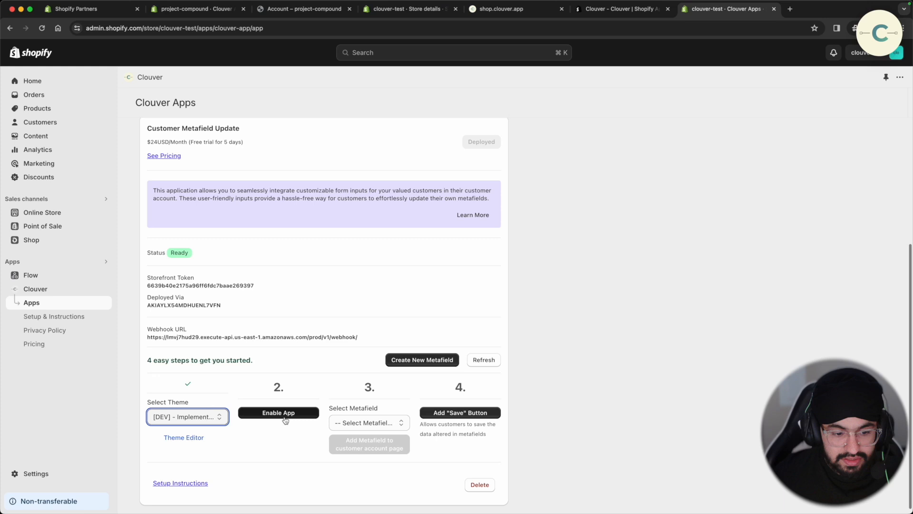
left_click(285, 418)
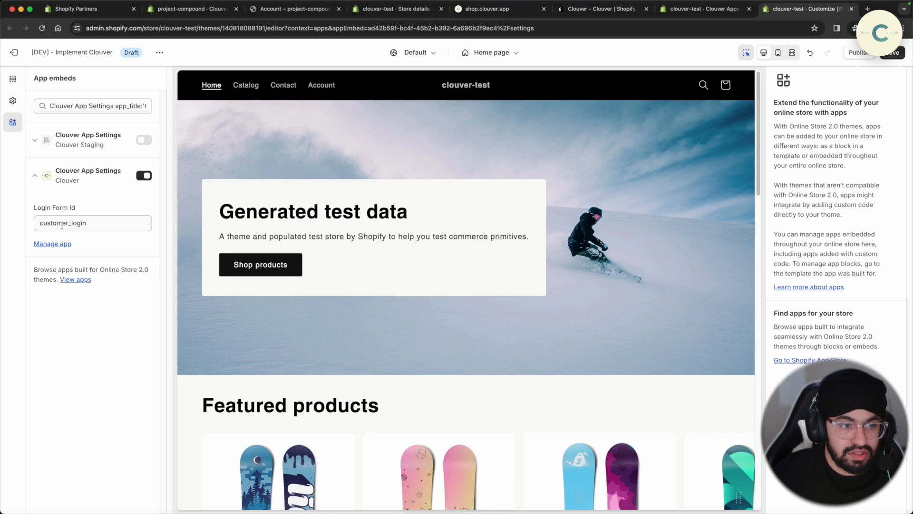
- Save the enabled Clouver embed, check it on the customer login page, and preview the storefront
left_click(899, 58)
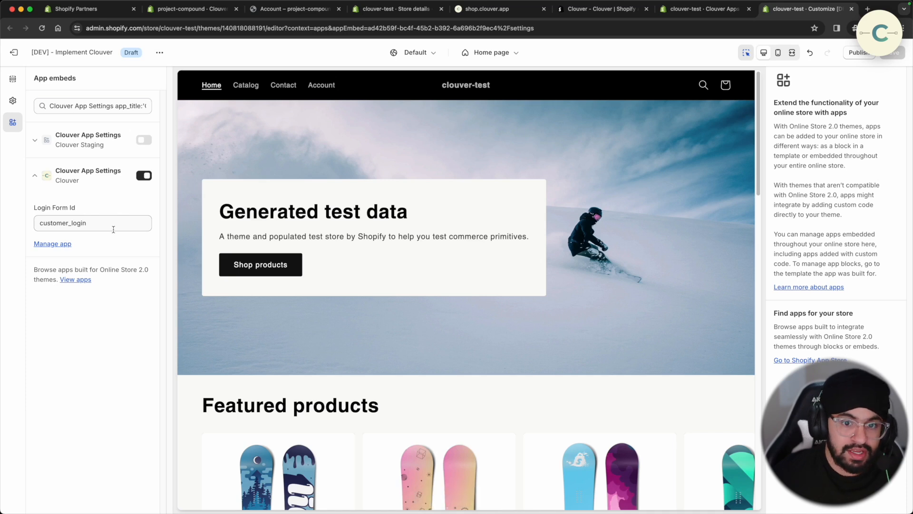
left_click(321, 89)
left_click(321, 89)
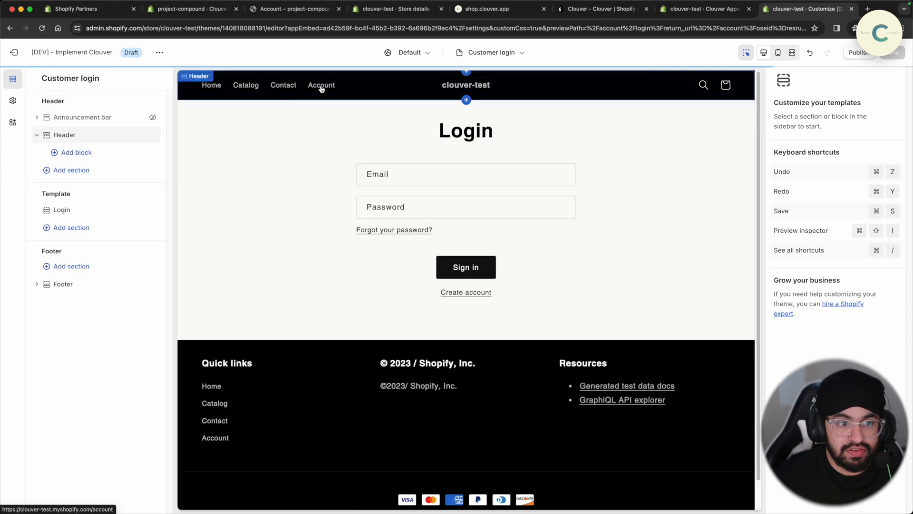
left_click(13, 122)
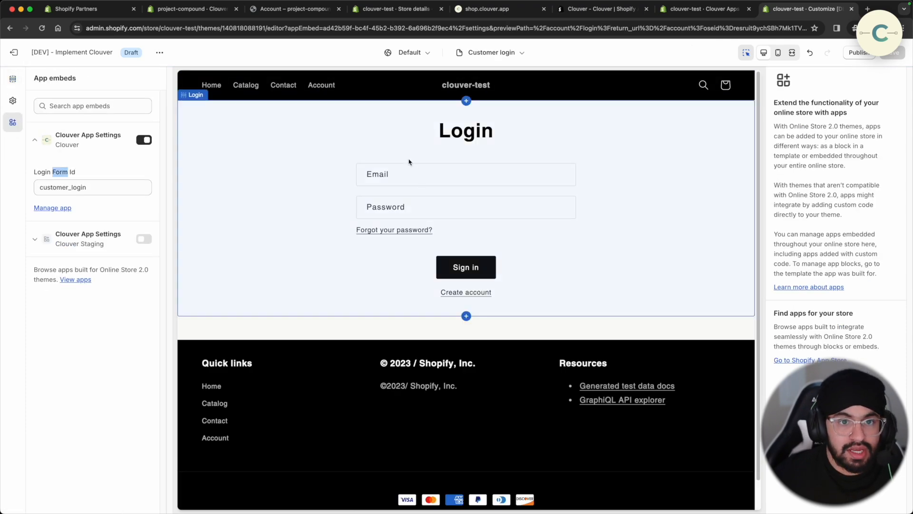
left_click(159, 52)
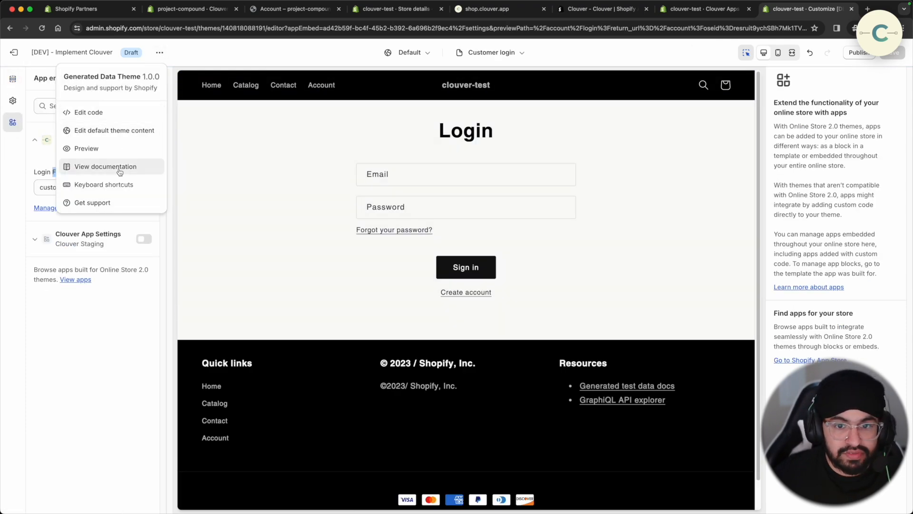
left_click(115, 153)
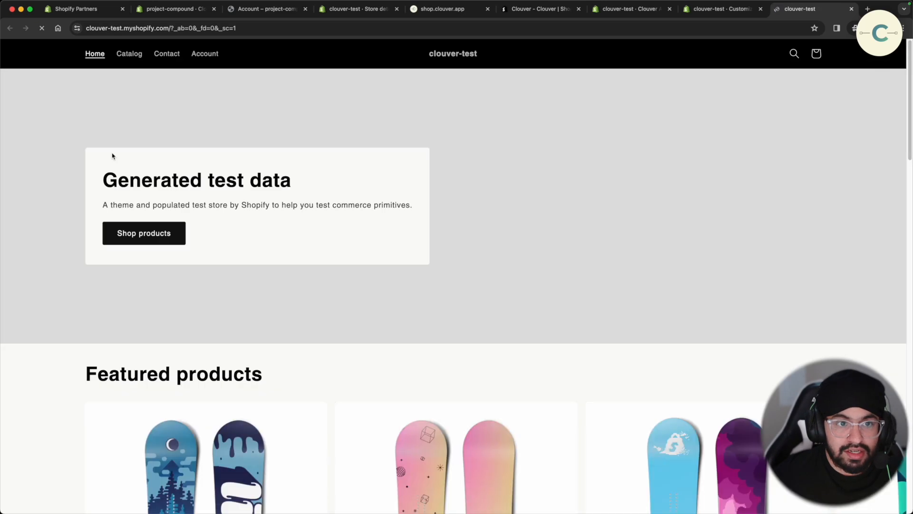
- Open the storefront's customer Login page and bring up the context menu on the Email field
left_click(220, 54)
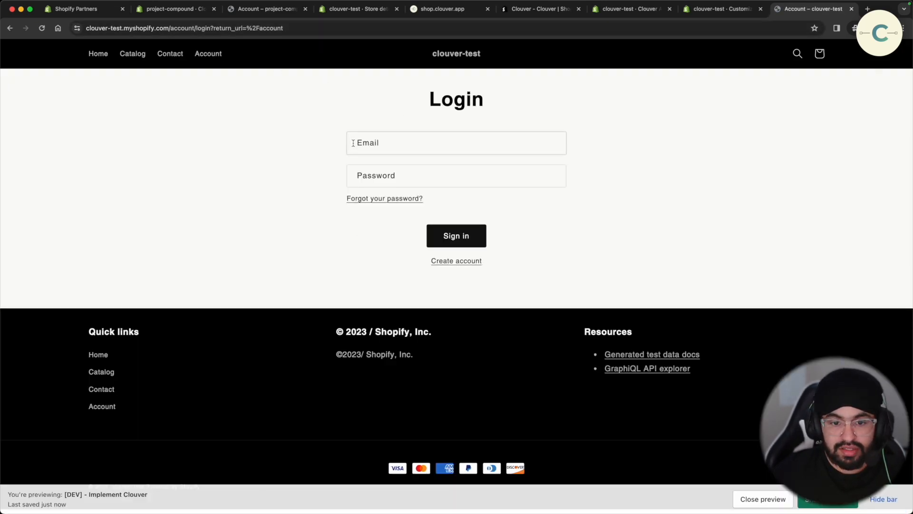
left_click(378, 146)
right_click(380, 139)
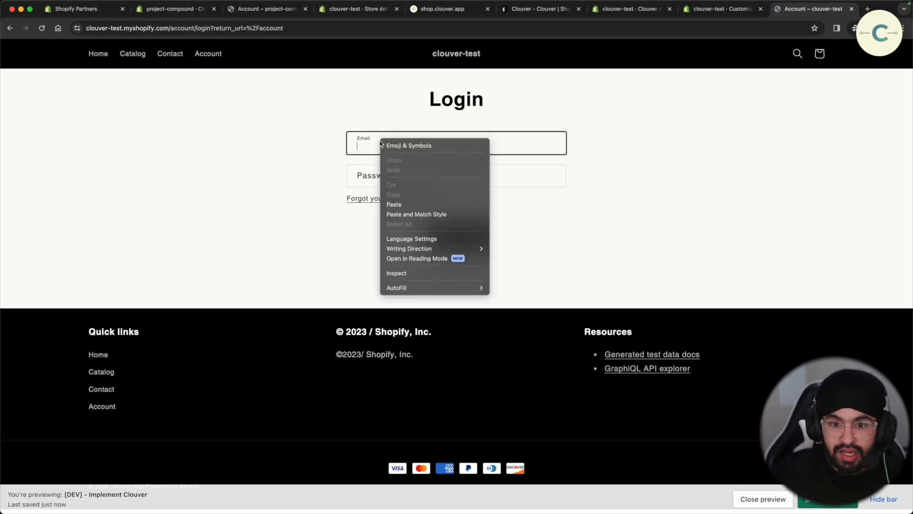
- Inspect the login form markup and confirm its id is customer_login
left_click(415, 275)
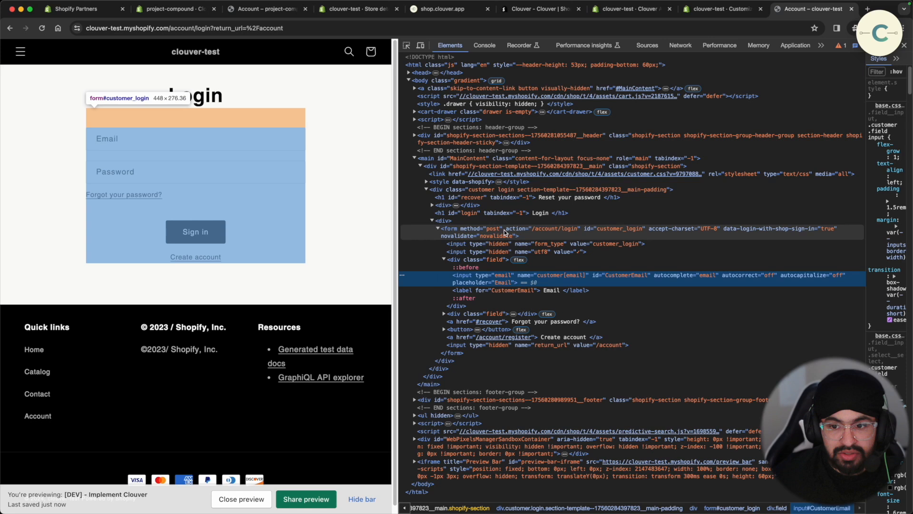
left_click(492, 236)
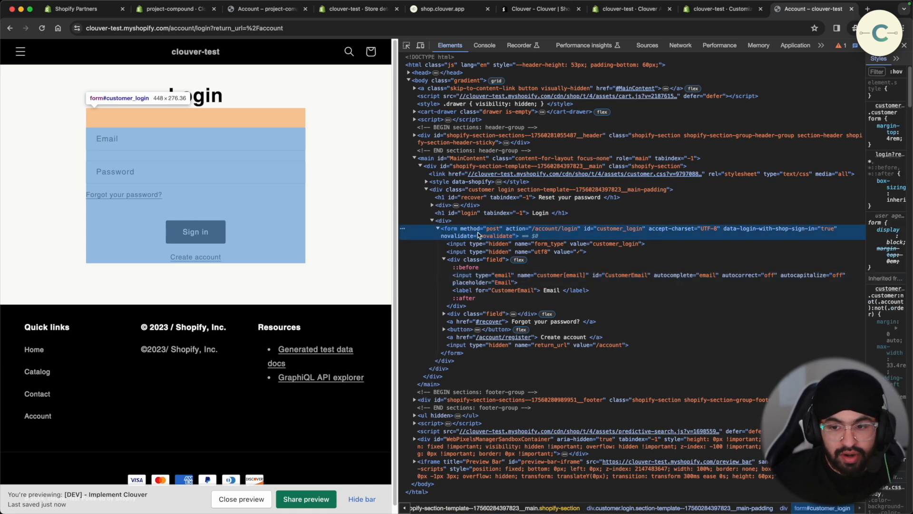
double_click(621, 232)
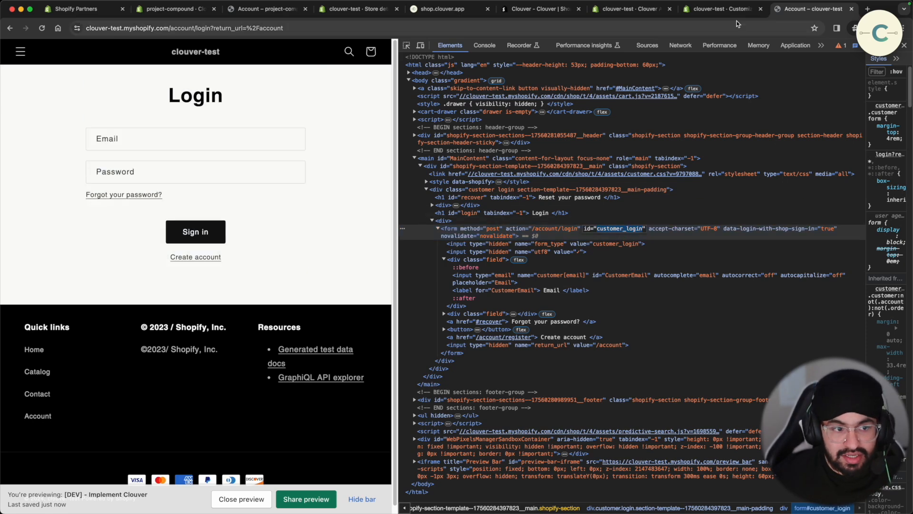
- Close the theme editor and storefront preview tabs to get back to Clouver Apps
left_click(723, 9)
left_click(98, 385)
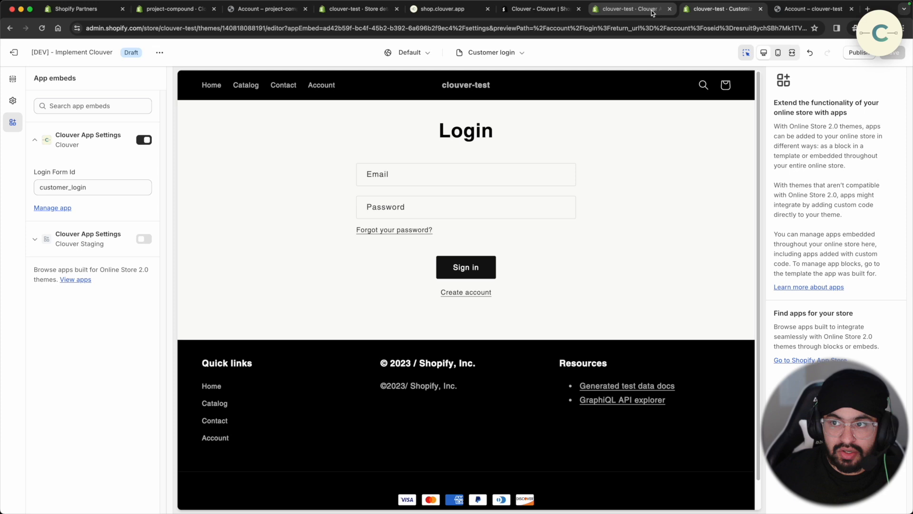
left_click(760, 9)
key("super+w")
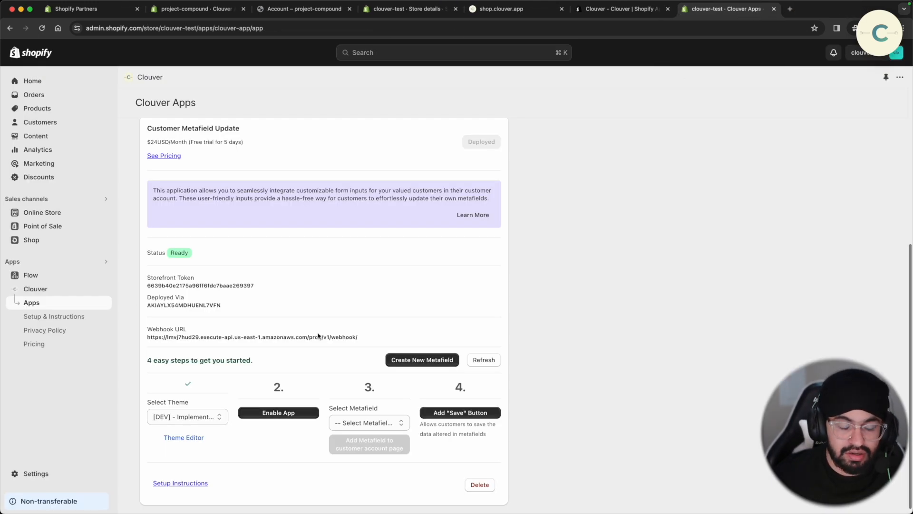
- Refresh the Clouver setup, review the existing metafield list, then begin a new customer metafield
left_click(483, 360)
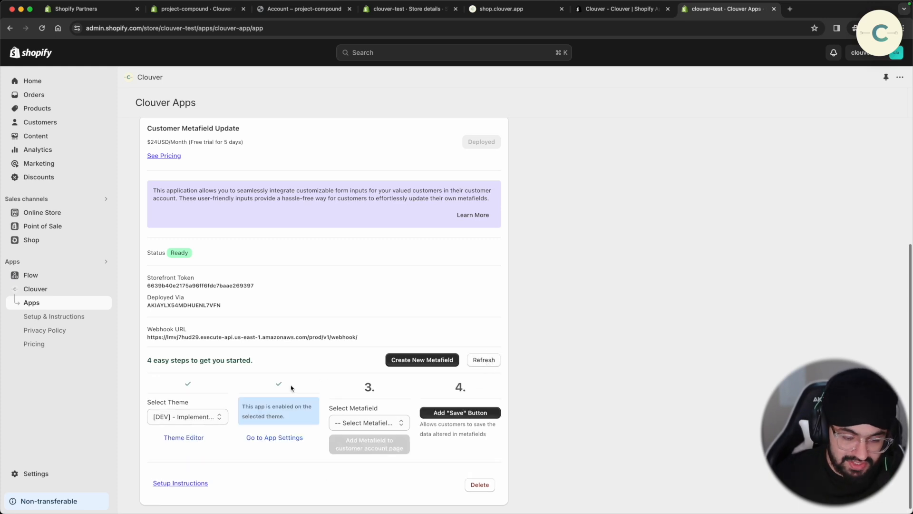
left_click(399, 423)
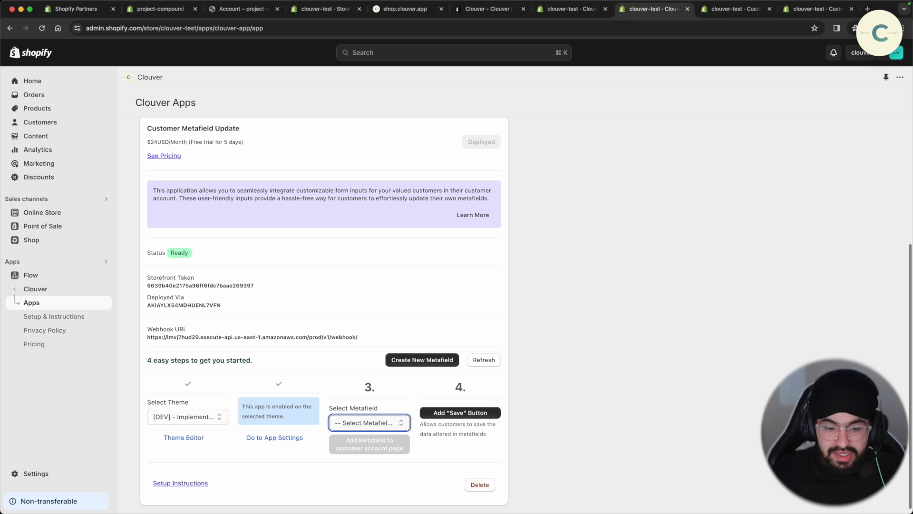
left_click(399, 423)
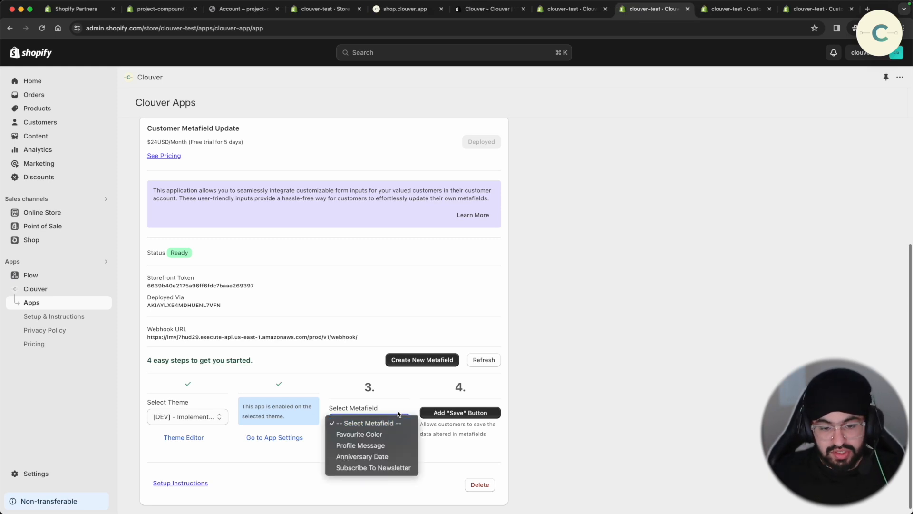
left_click(399, 392)
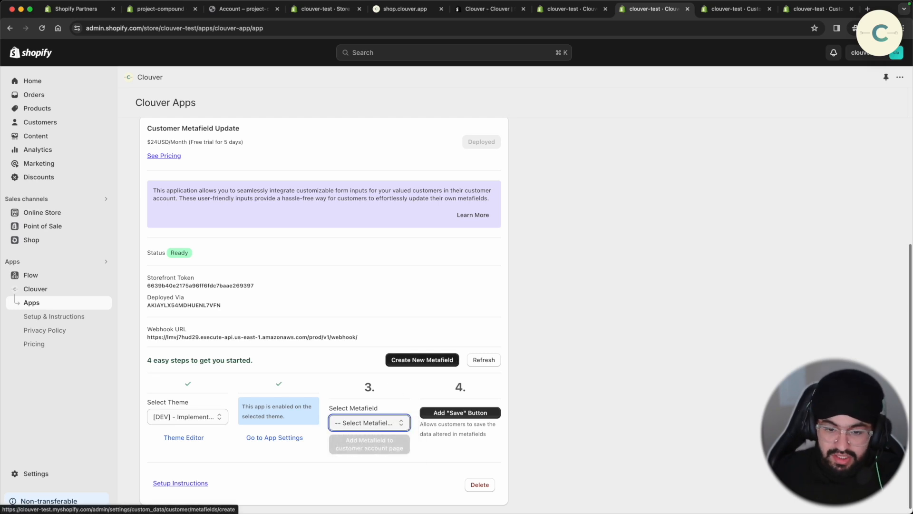
left_click(453, 360)
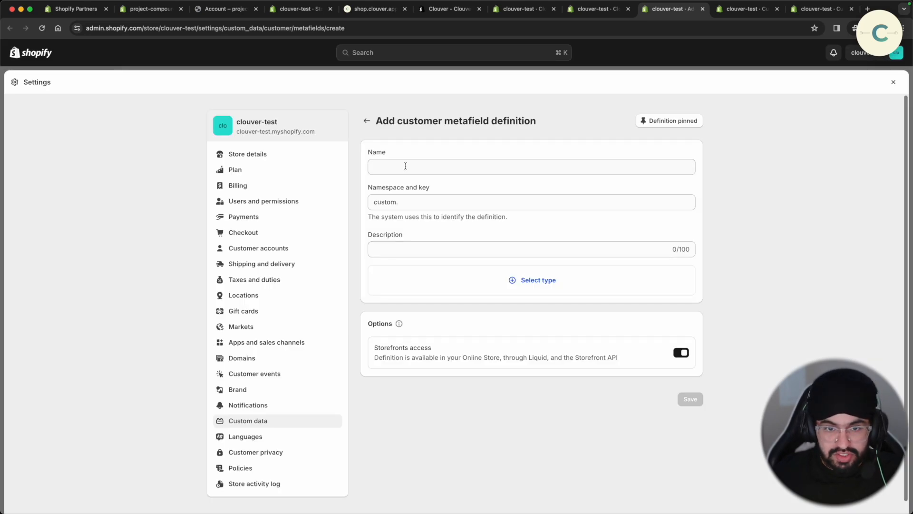
- Define the metafield 'Skin Type' with description 'Customer s skin type' as single line text
left_click(406, 165)
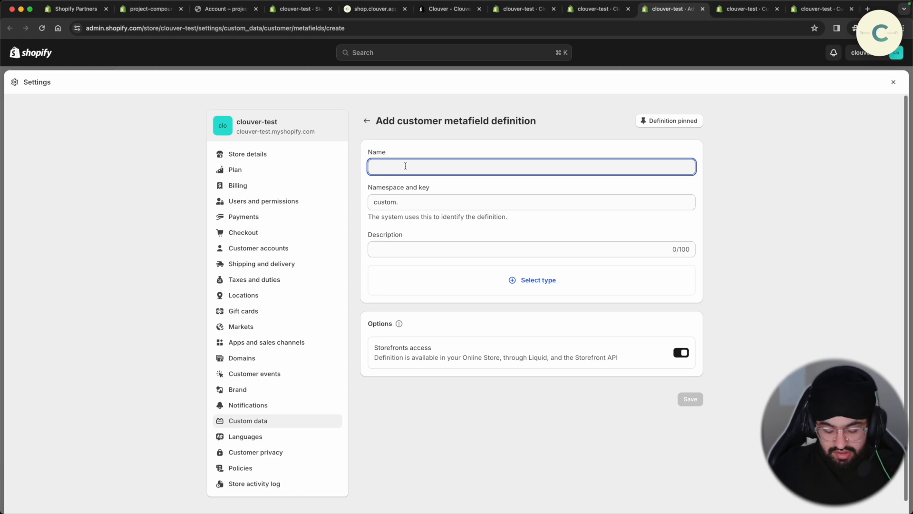
type("Skin Type")
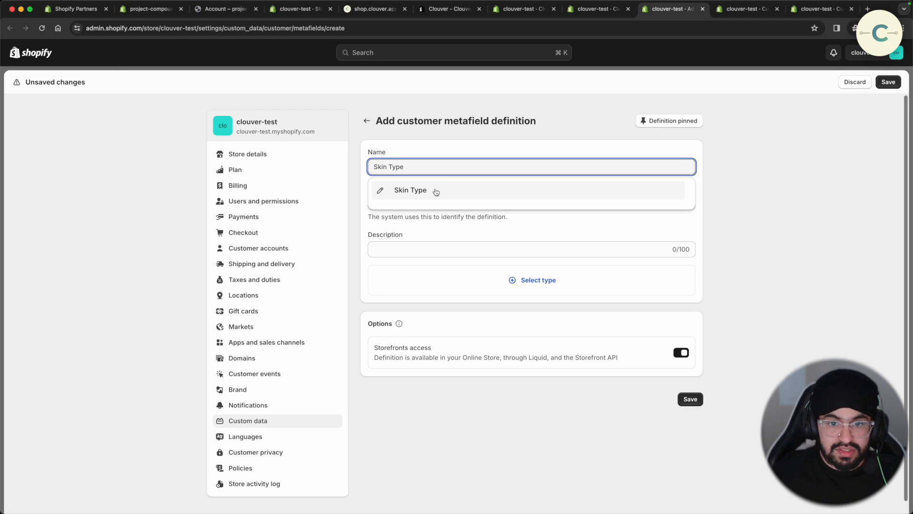
left_click(436, 192)
left_click(448, 253)
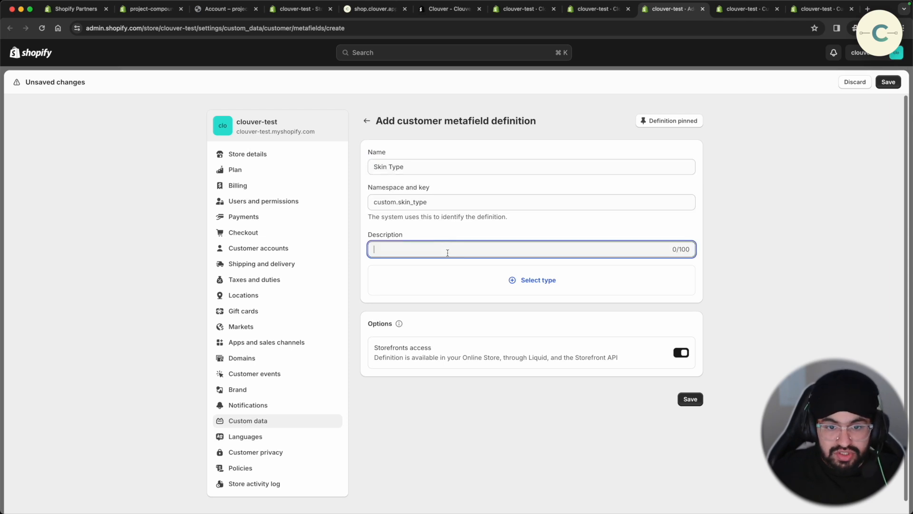
type("Customer ")
type("s ")
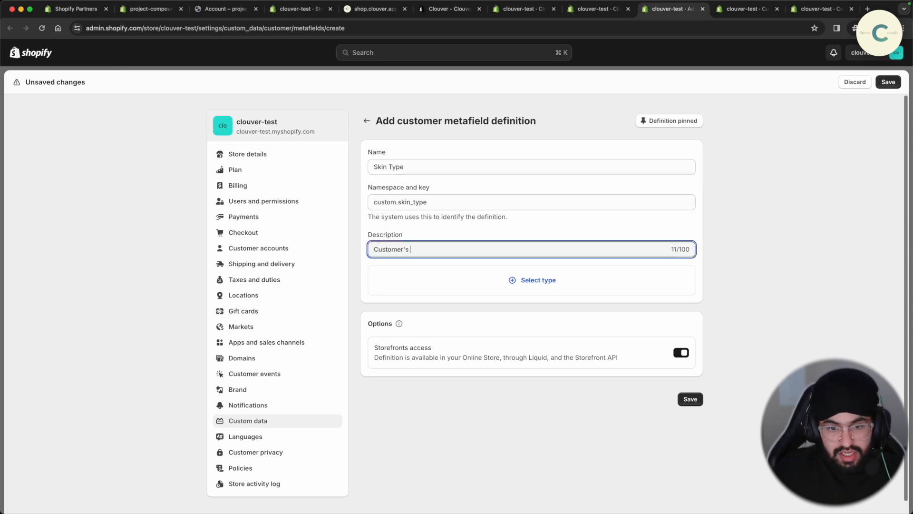
type("skin type")
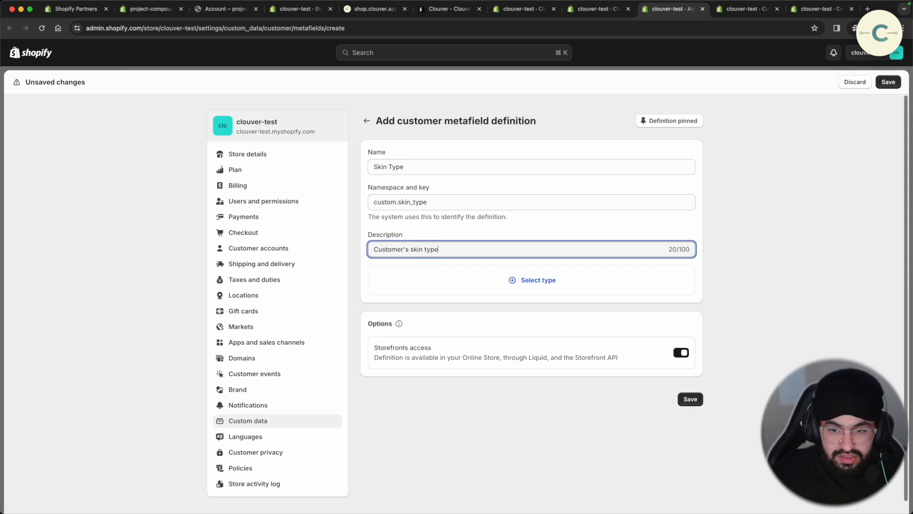
left_click(536, 290)
left_click(474, 96)
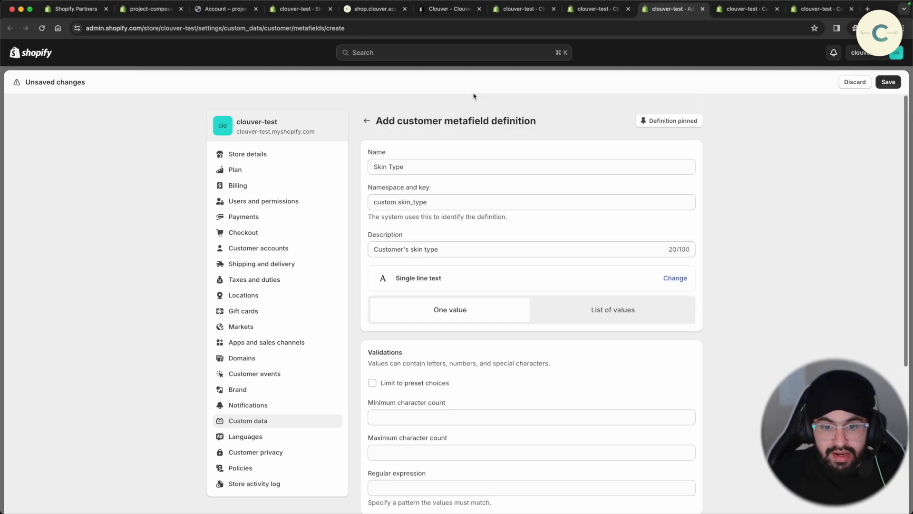
- Save the Skin Type metafield definition and return to the admin Home page
scroll(509, 248, "down", 5)
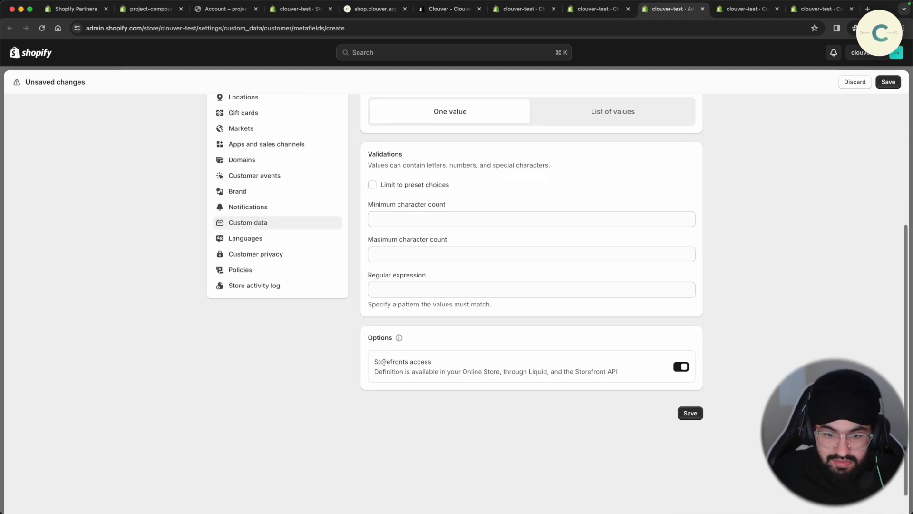
left_click_drag(381, 362, 494, 357)
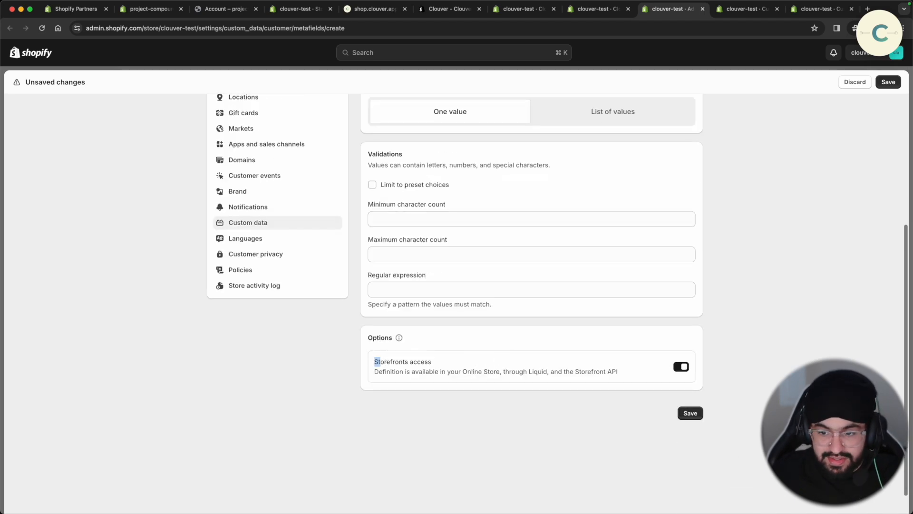
left_click(689, 413)
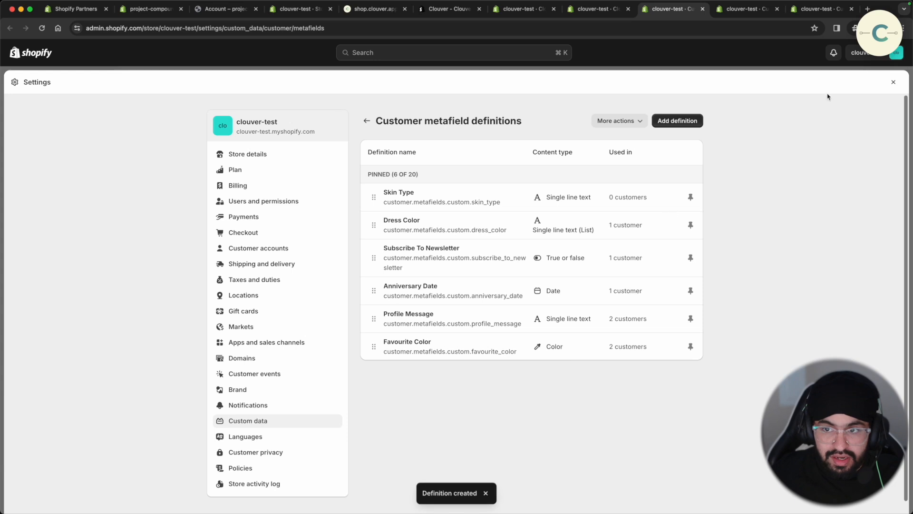
left_click(893, 81)
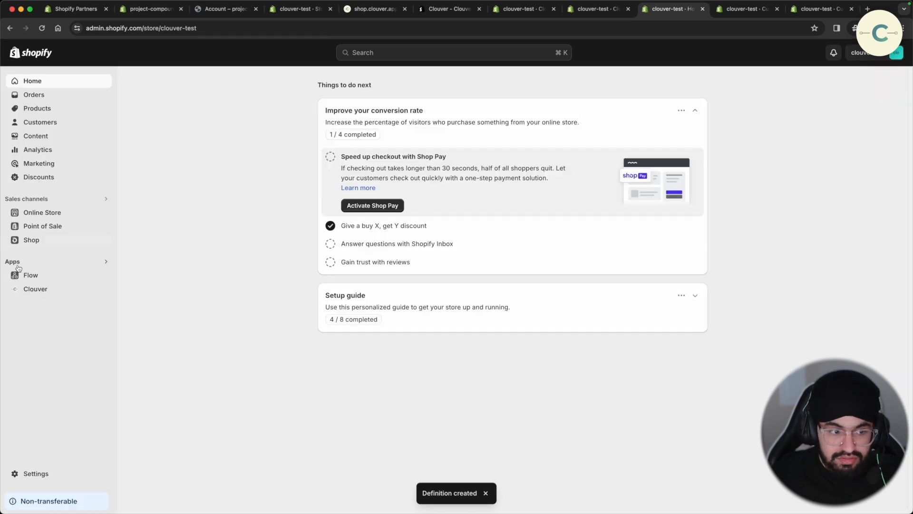
- Add the Skin Type input to the [DEV] - Implement Clouver customer account page and view it in the theme editor
left_click(34, 289)
left_click(182, 412)
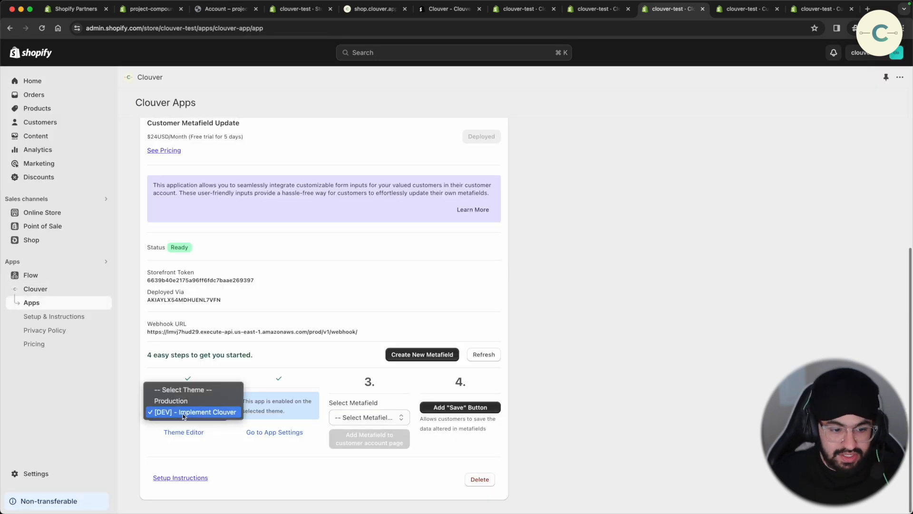
left_click(183, 412)
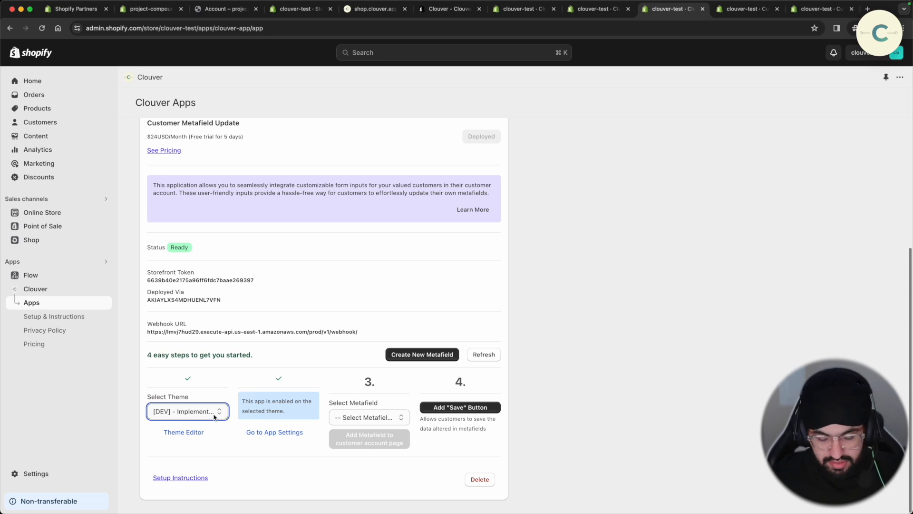
left_click(373, 418)
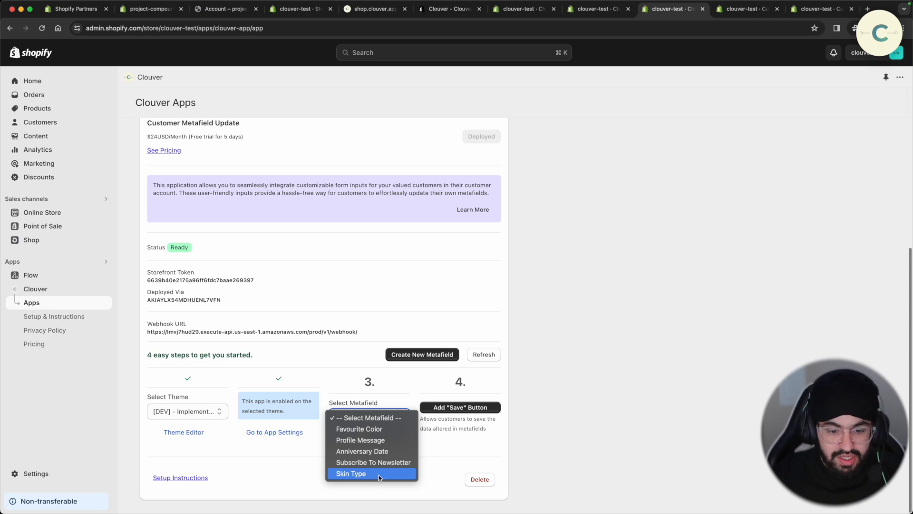
left_click(378, 474)
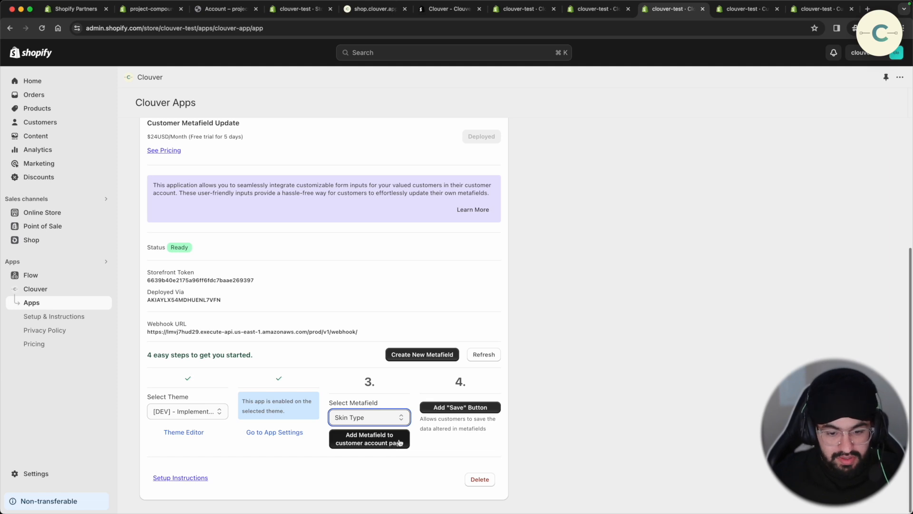
left_click(402, 443)
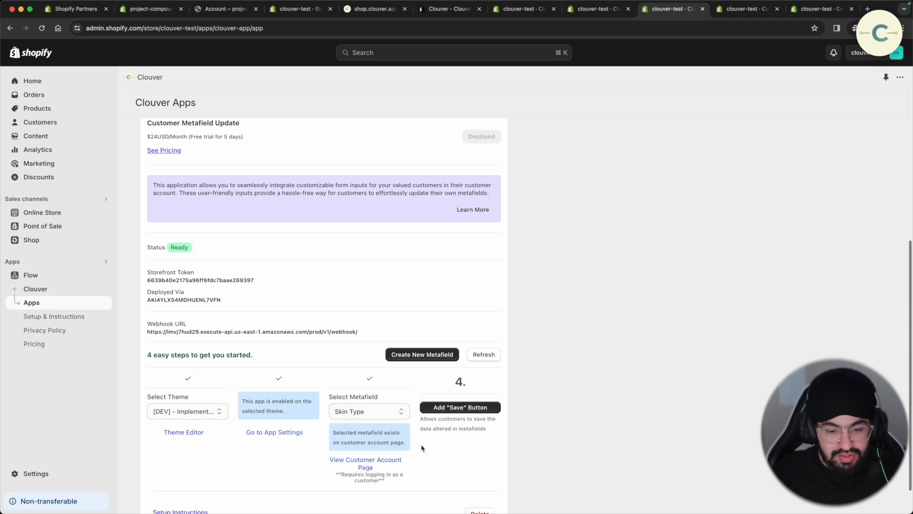
left_click(393, 460)
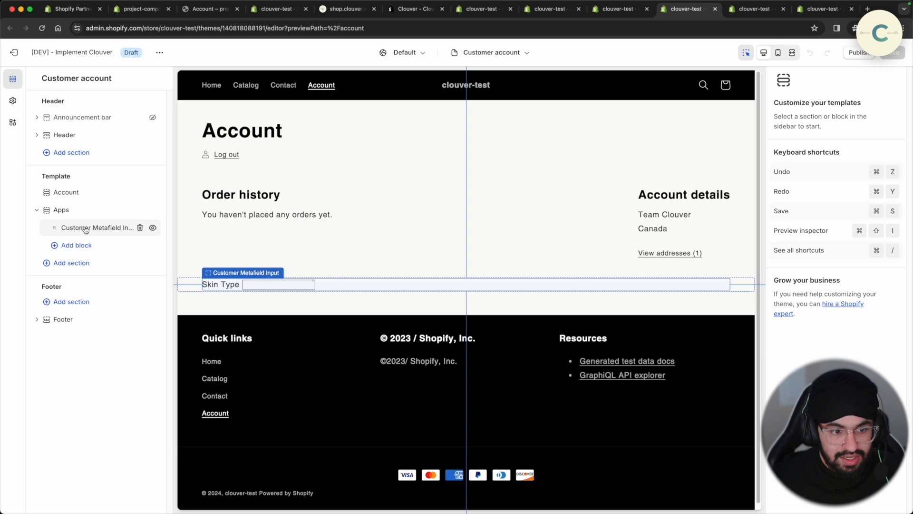
- Check the Customer Metafield Input block's settings, then go back to the Clouver Apps page
left_click(86, 229)
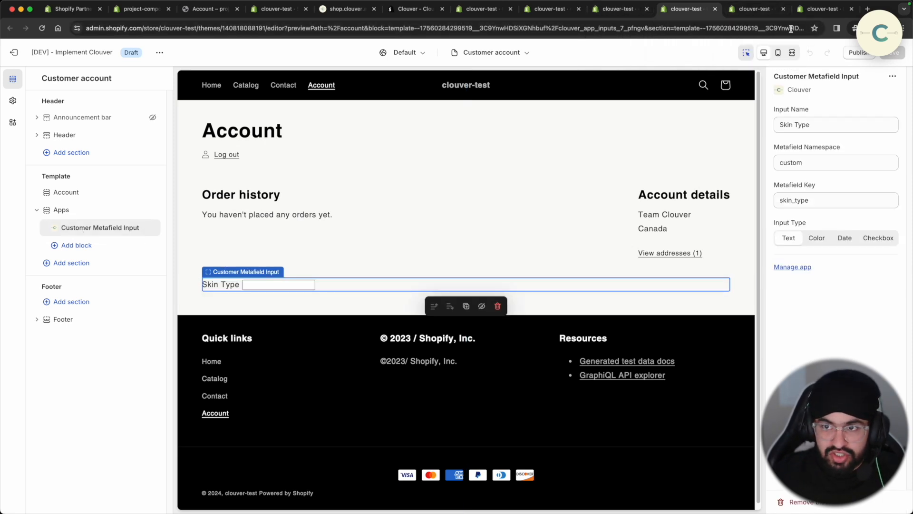
left_click(617, 10)
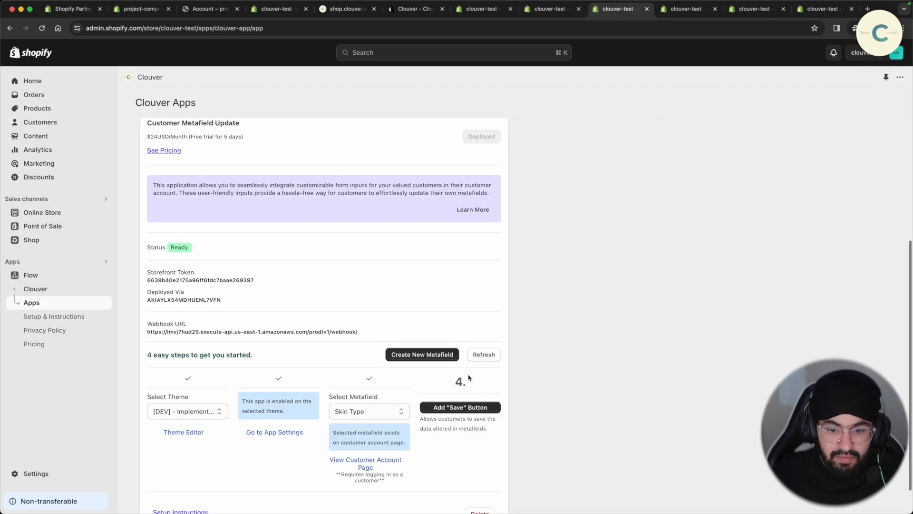
- Add the Save button in step 4 and confirm it under Skin Type in the theme editor
left_click(460, 408)
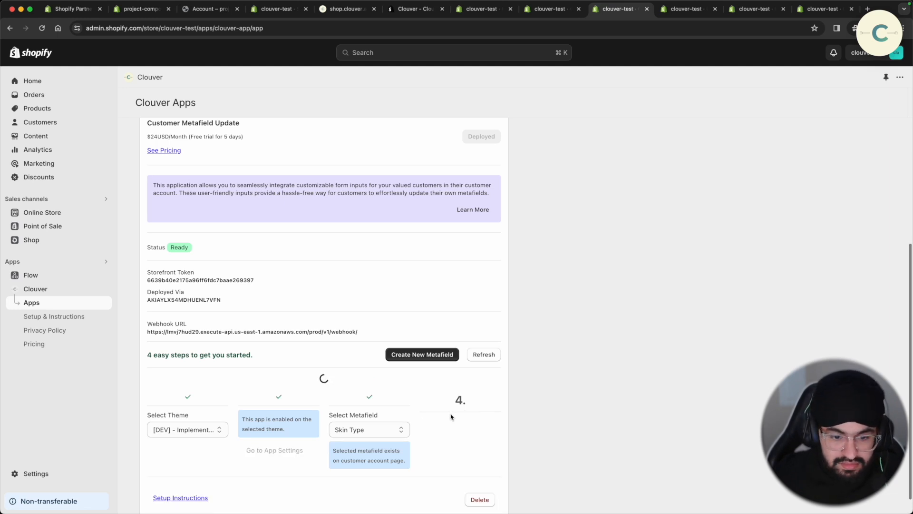
scroll(451, 409, "down", 2)
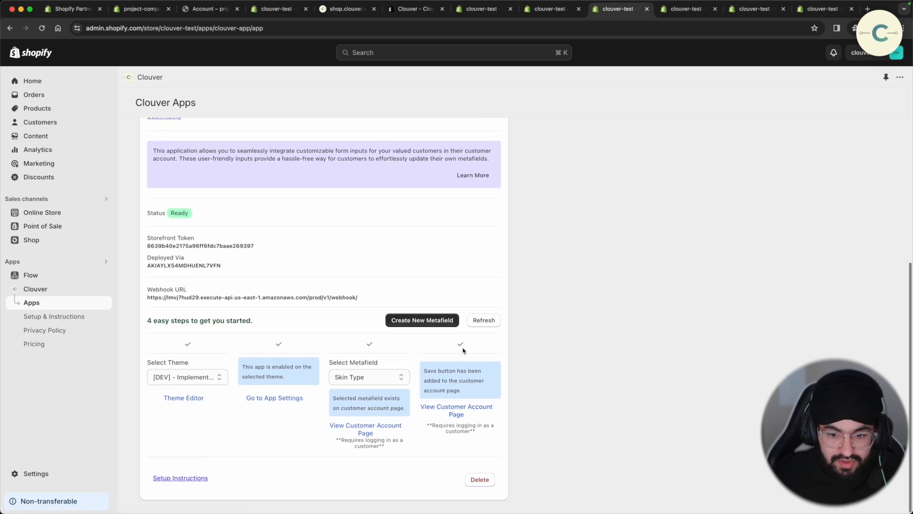
left_click(674, 13)
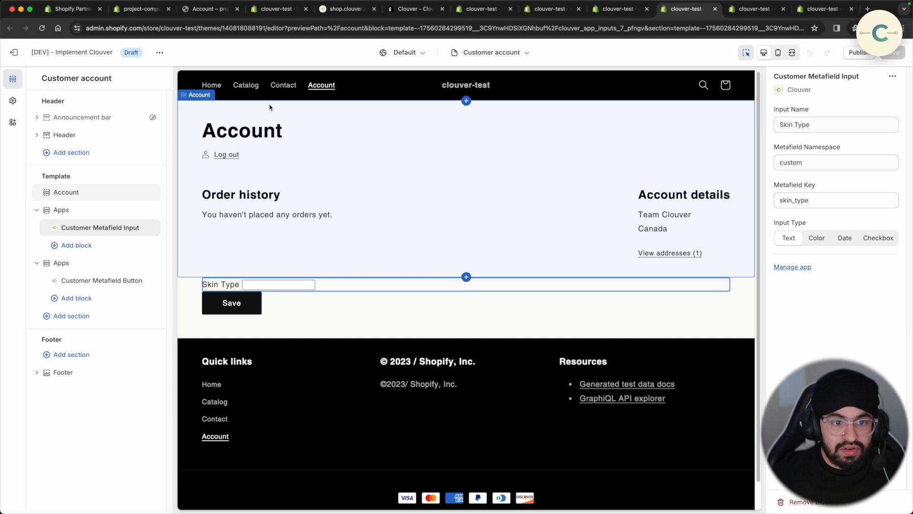
left_click(228, 157)
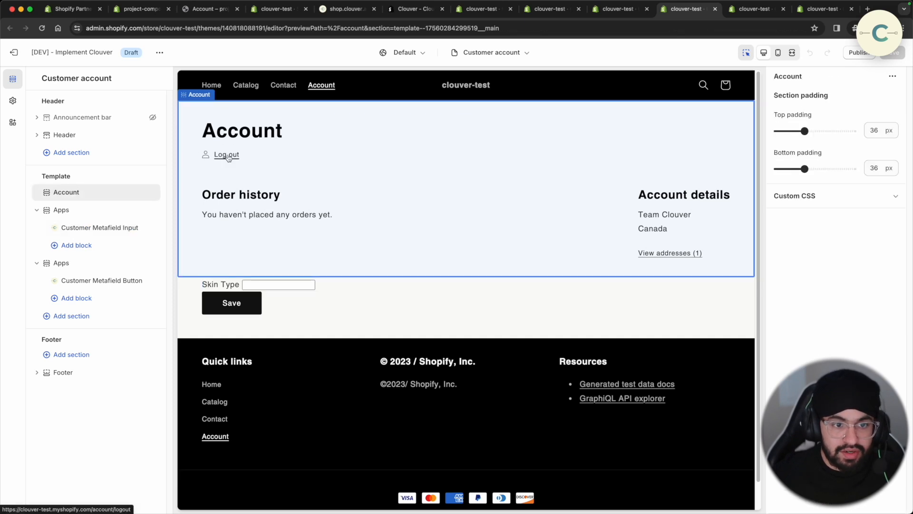
left_click(227, 156)
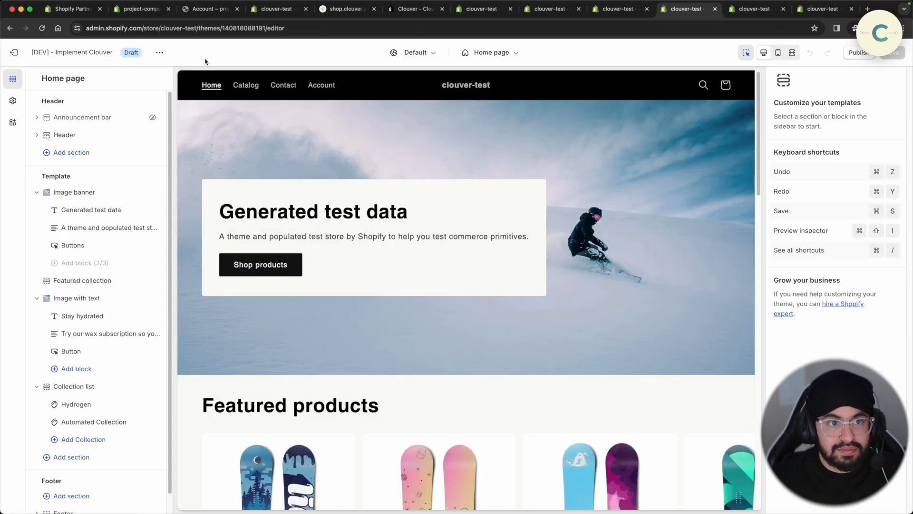
- Preview the theme on the storefront and go to the Account login page
left_click(159, 52)
left_click(124, 144)
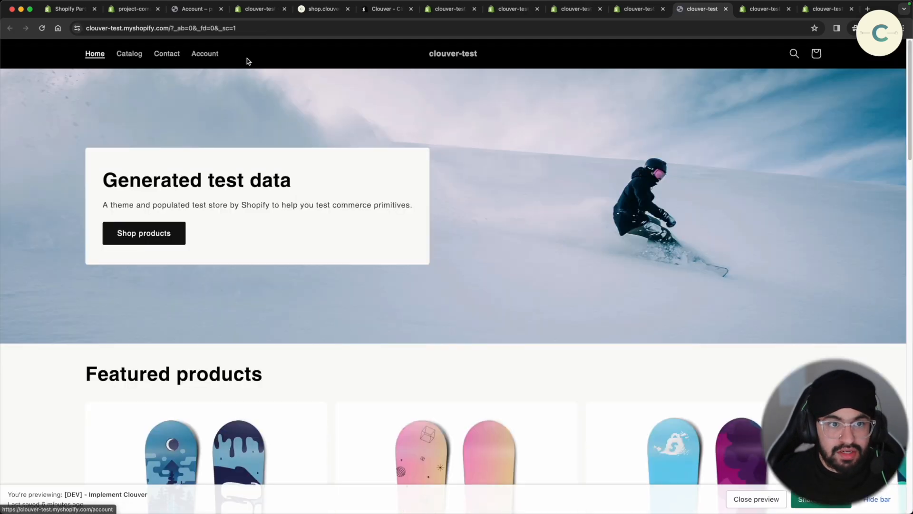
left_click(215, 55)
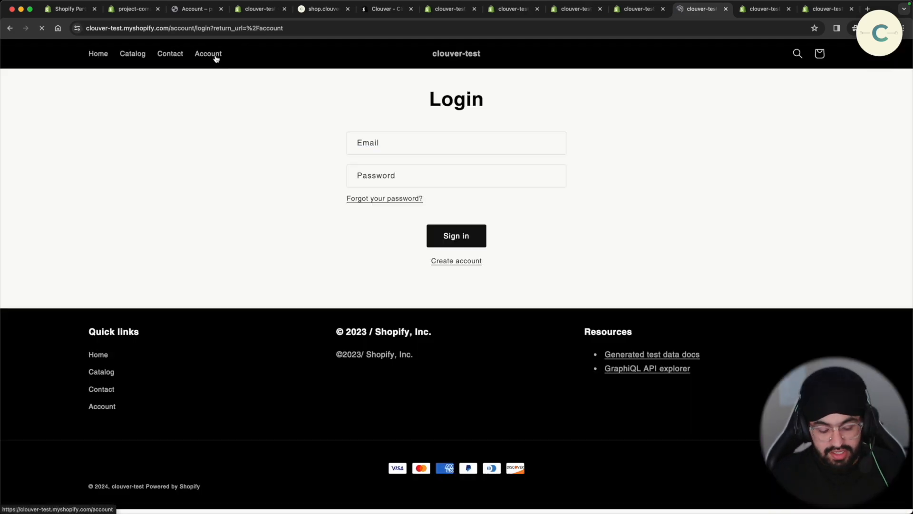
- Sign in with the test customer's e-mail and password
left_click(418, 147)
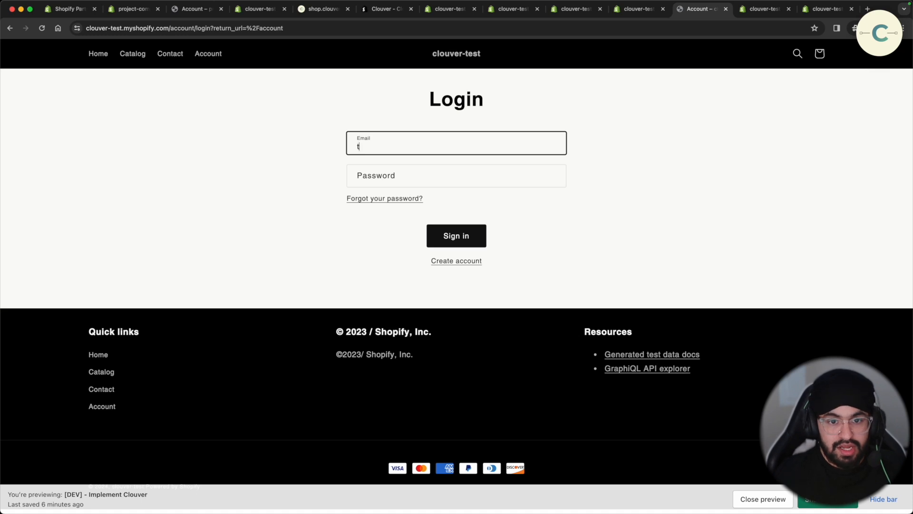
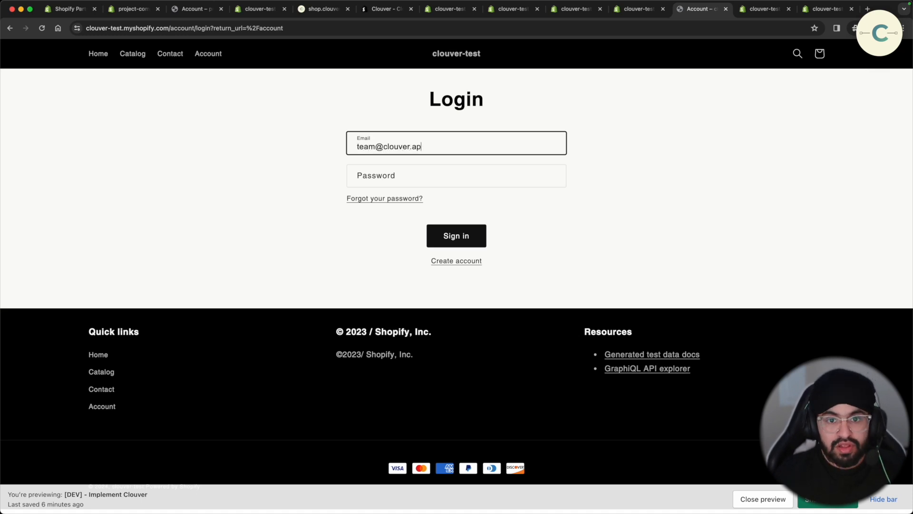
key("Tab")
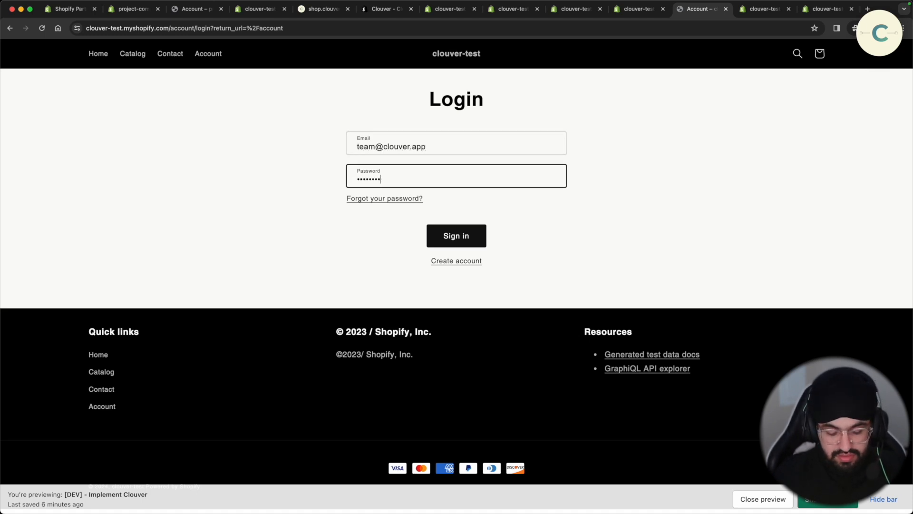
type("••")
key("Tab")
key("Tab")
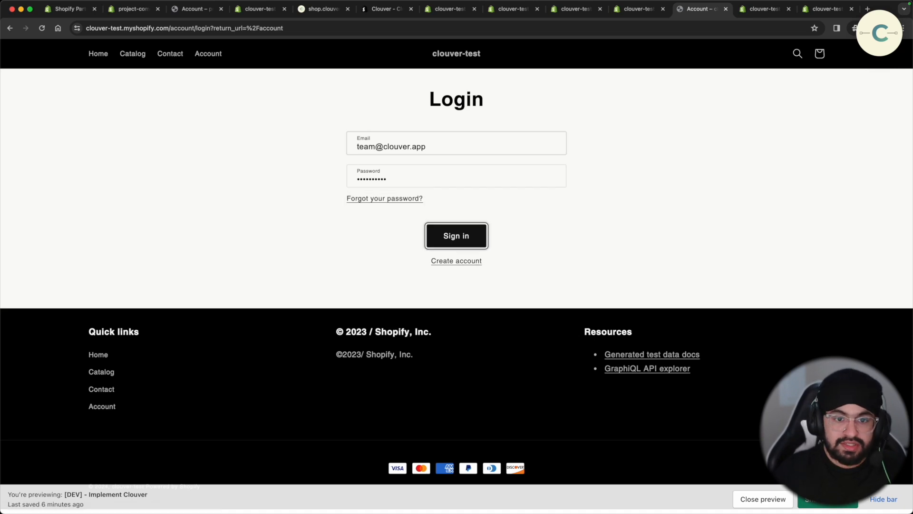
key("Return")
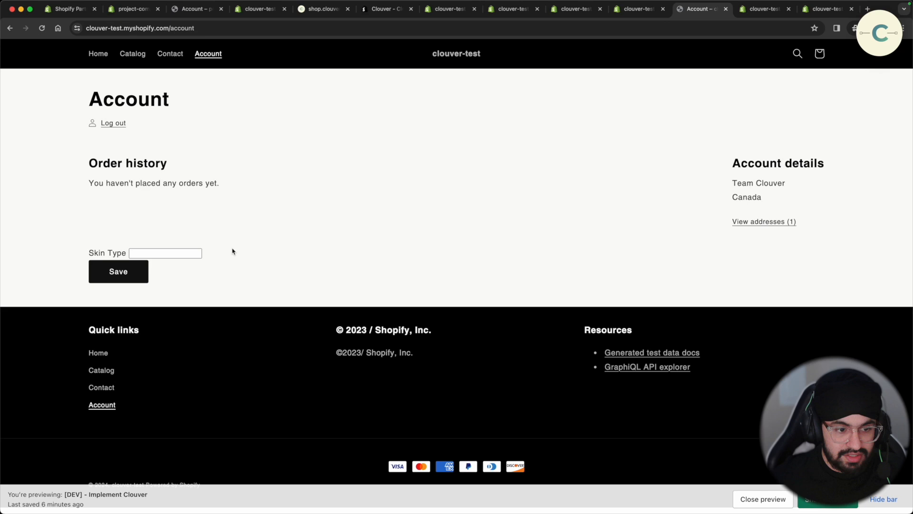
- Open the test customer's record from the admin Customers list
left_click_drag(233, 251, 63, 234)
left_click(179, 252)
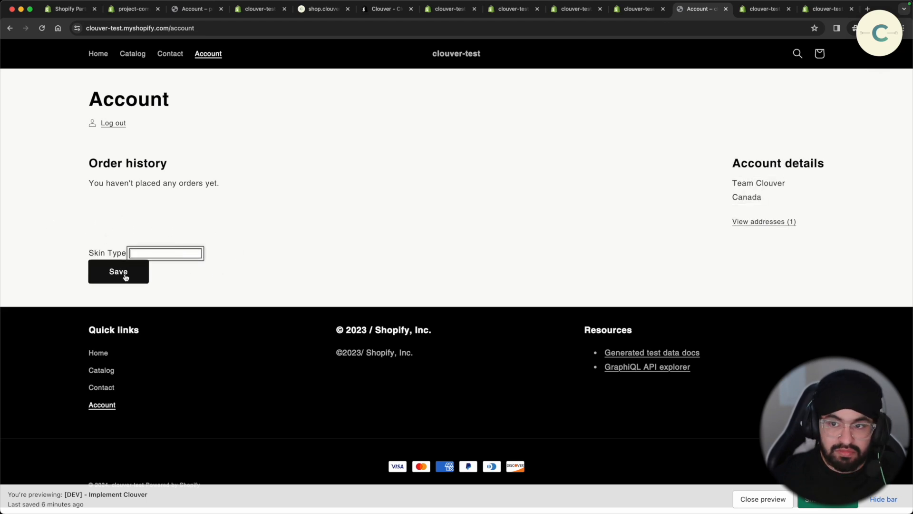
left_click(635, 11)
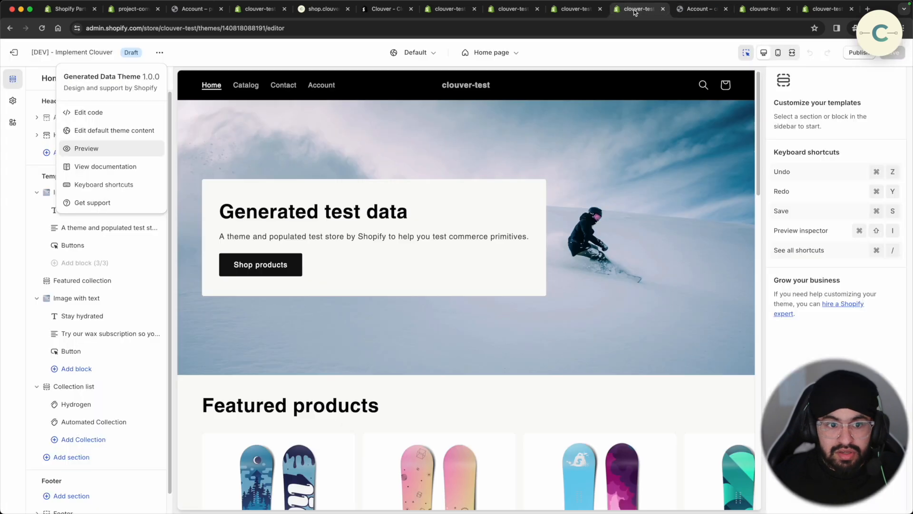
left_click(578, 9)
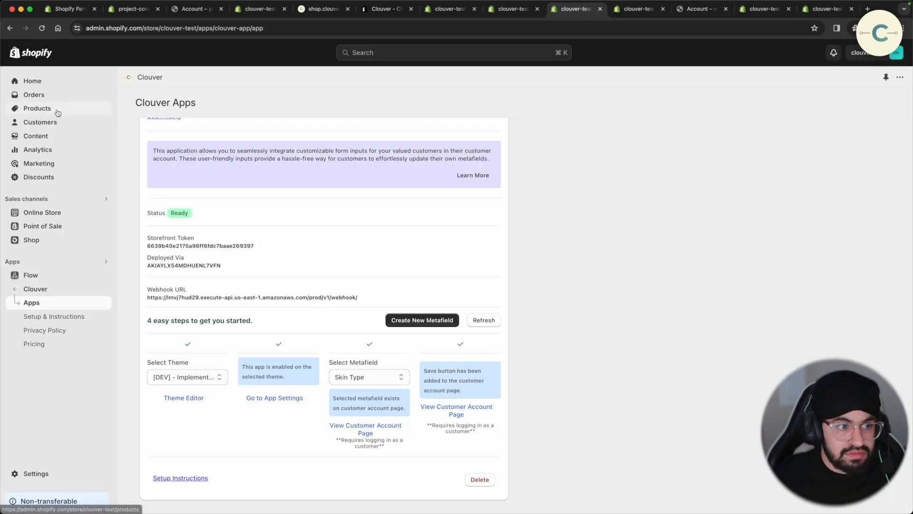
left_click(53, 126)
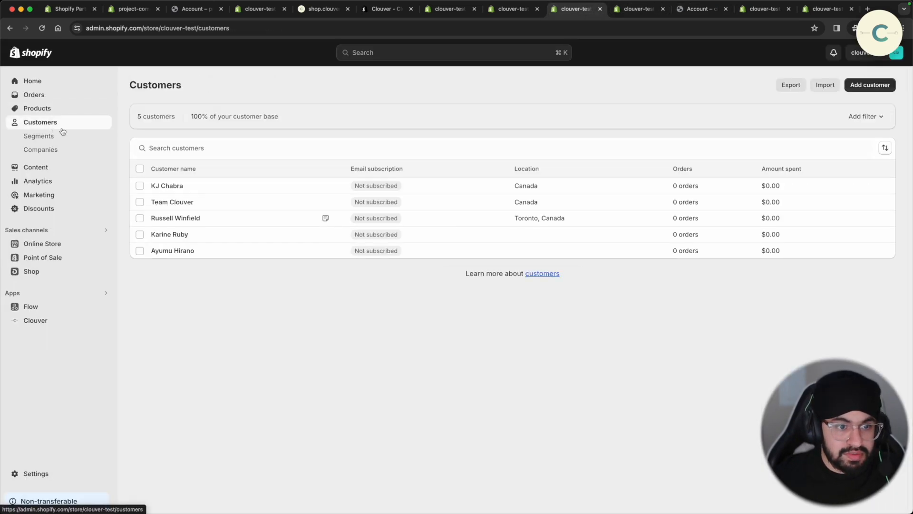
left_click(177, 203)
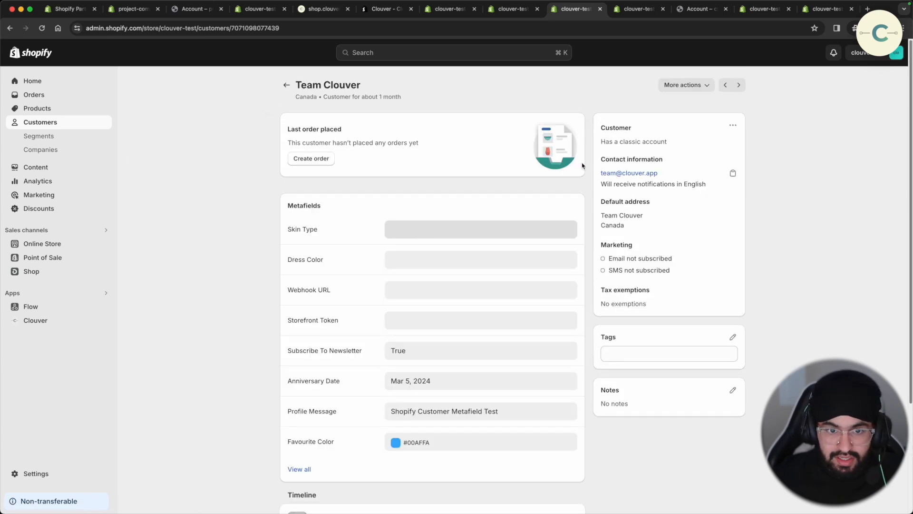
- Save a Smooth Skin Type on the storefront Account page and reload the admin record
left_click(698, 9)
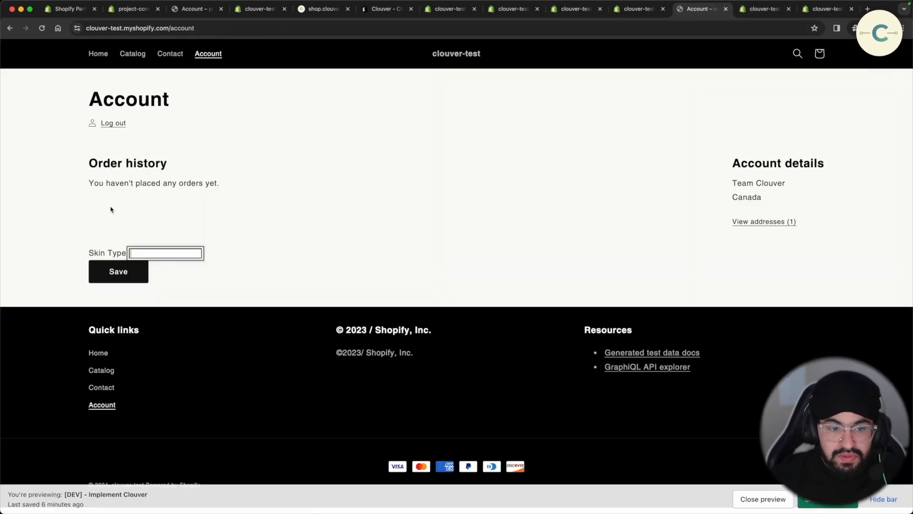
left_click(189, 251)
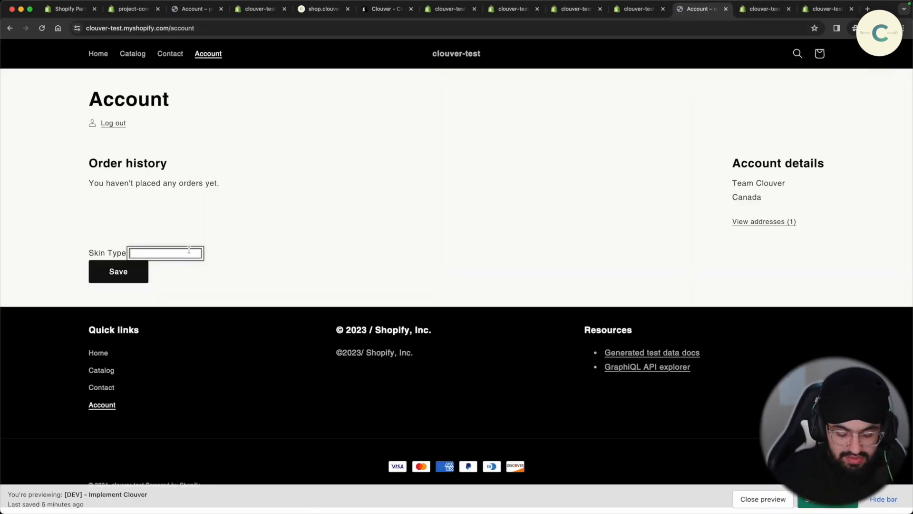
type("Smooth")
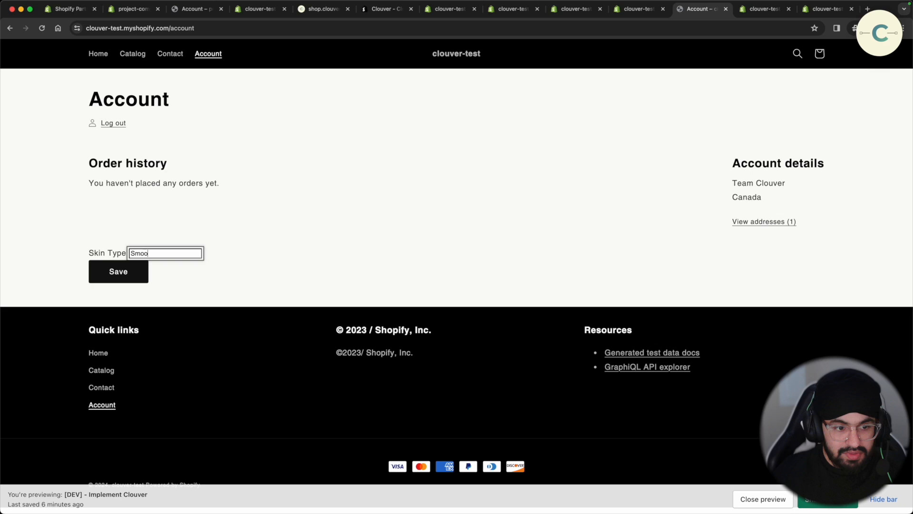
left_click(135, 272)
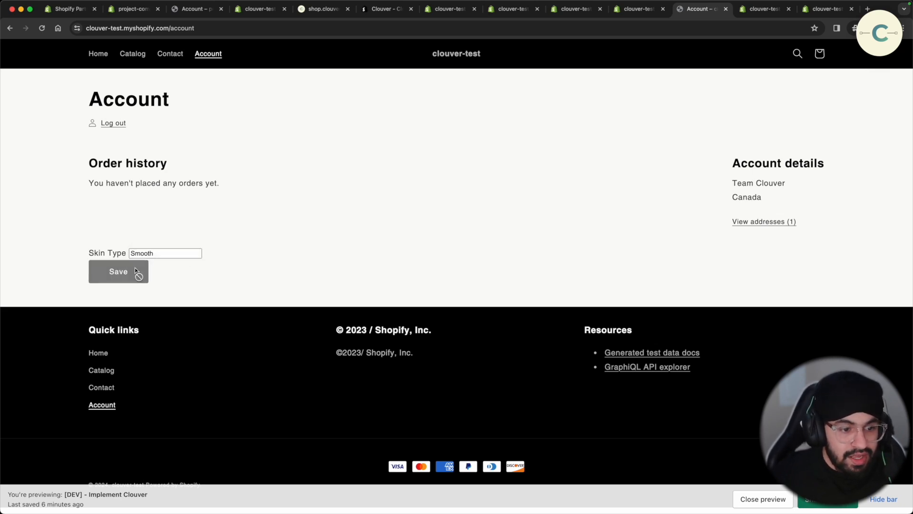
left_click(551, 13)
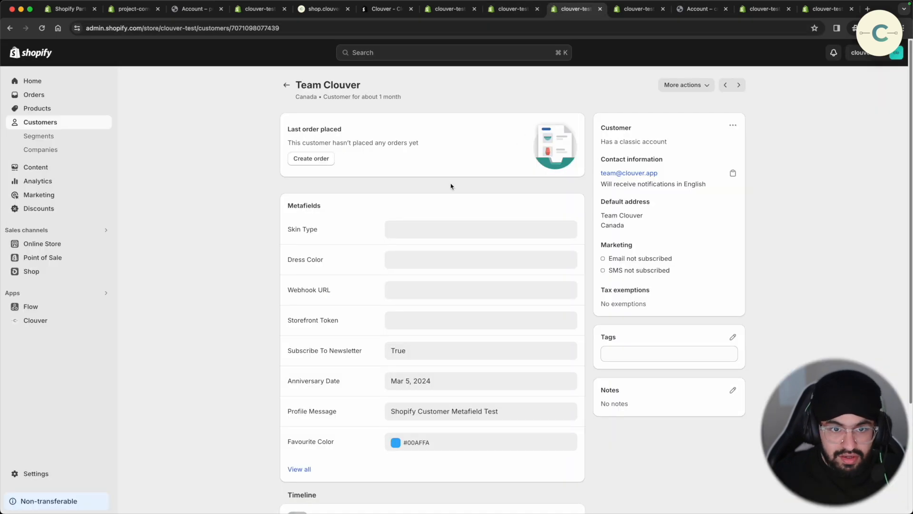
key("super+r")
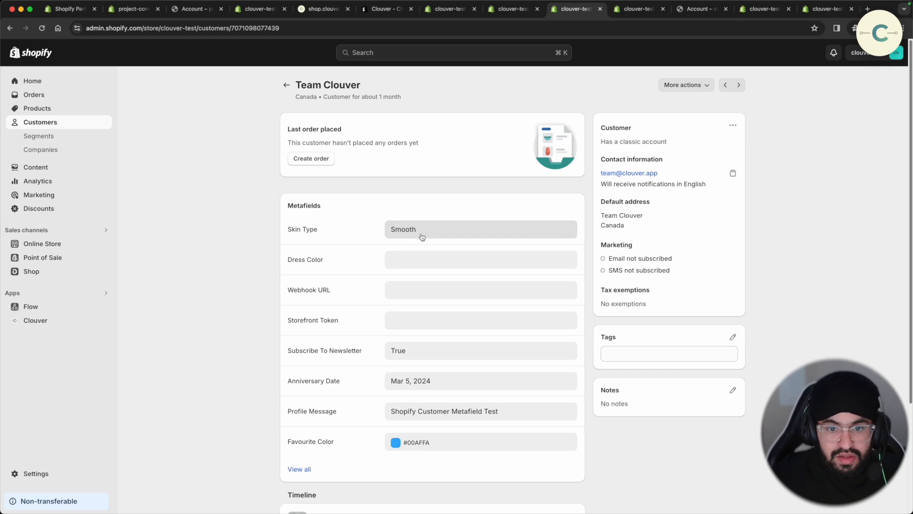
- Replace Skin Type with Clear, save, and reload the admin customer record
left_click(687, 10)
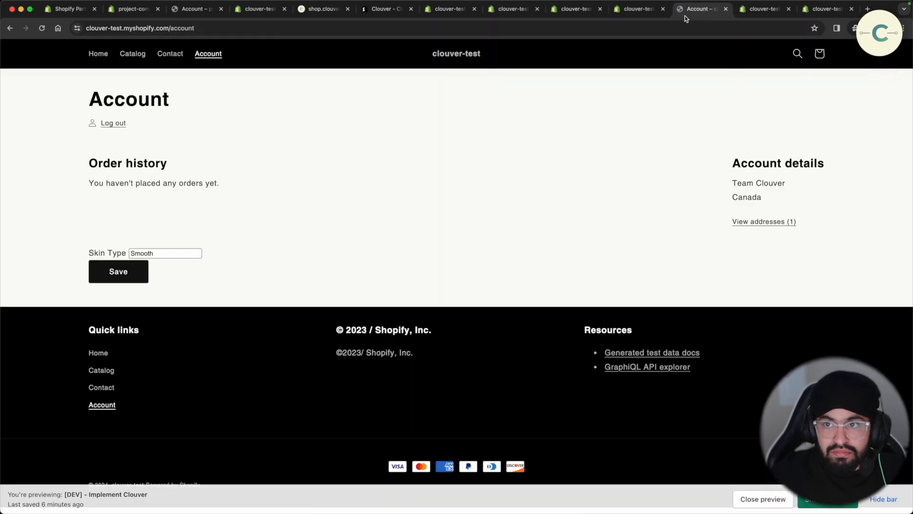
double_click(194, 253)
key("BackSpace")
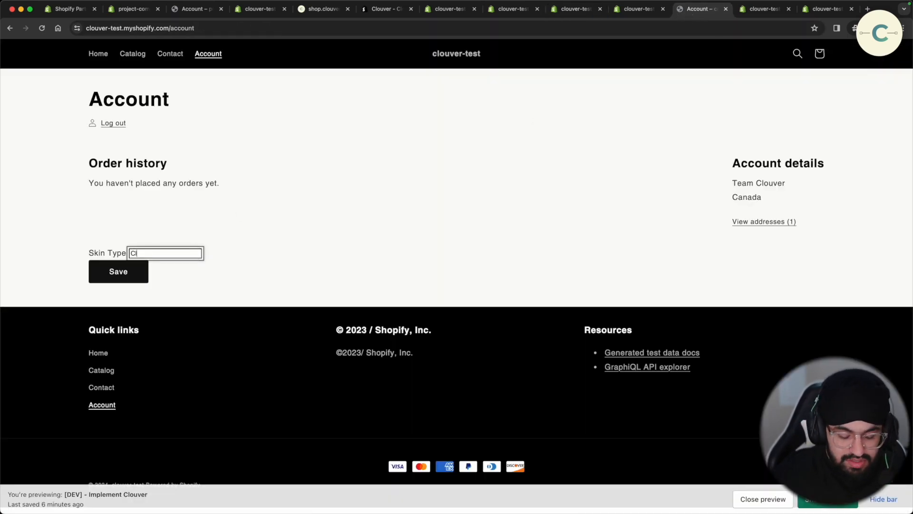
type("Clear")
left_click(119, 270)
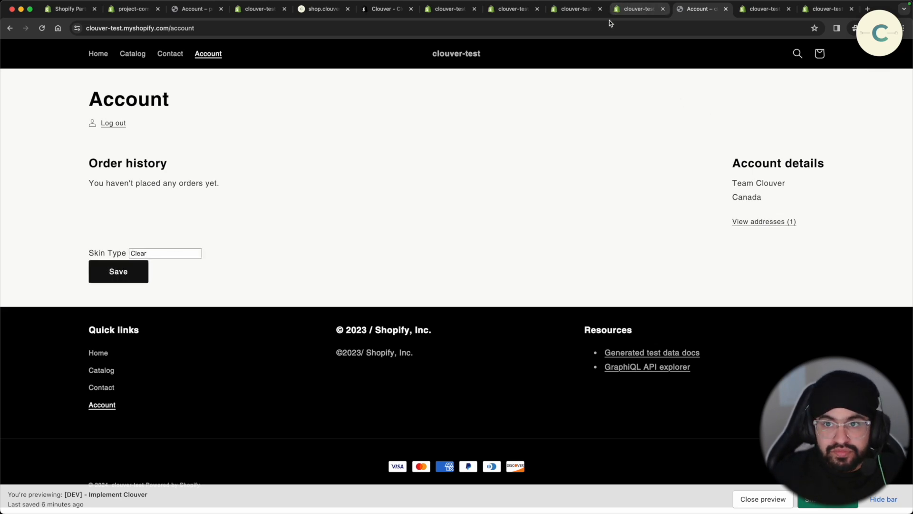
left_click(576, 9)
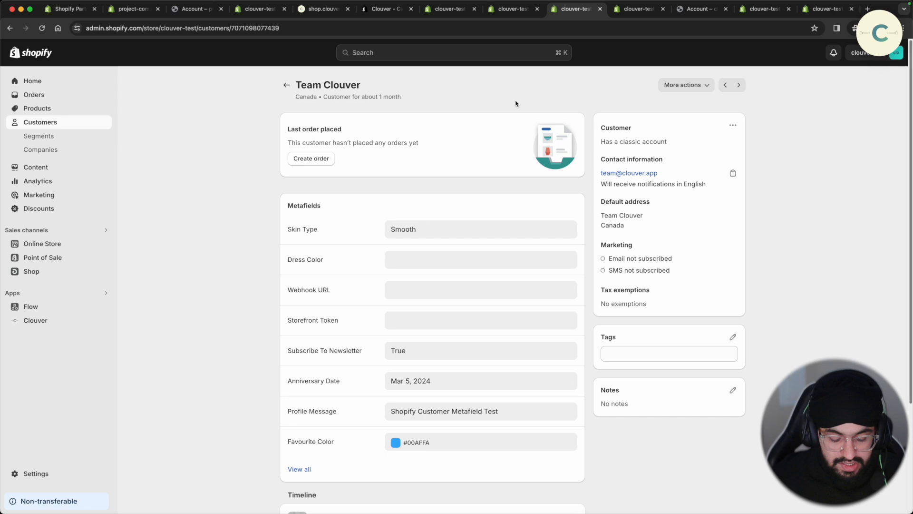
key("super+r")
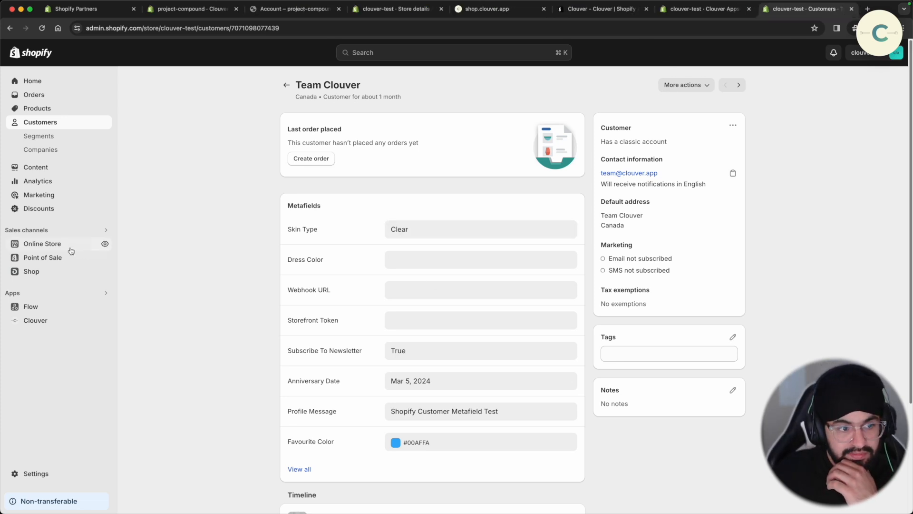
- Customize the DEV theme's classic Customer account template and open the Add section list
left_click(43, 243)
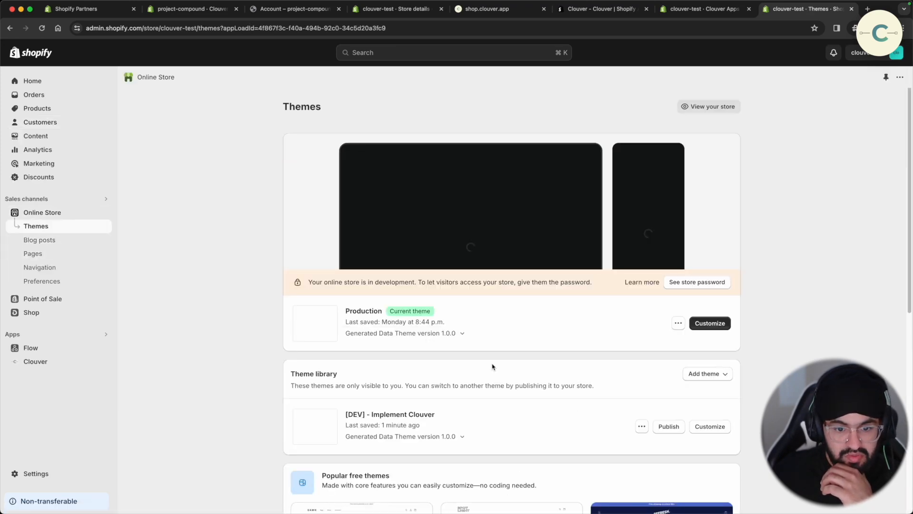
left_click(710, 427)
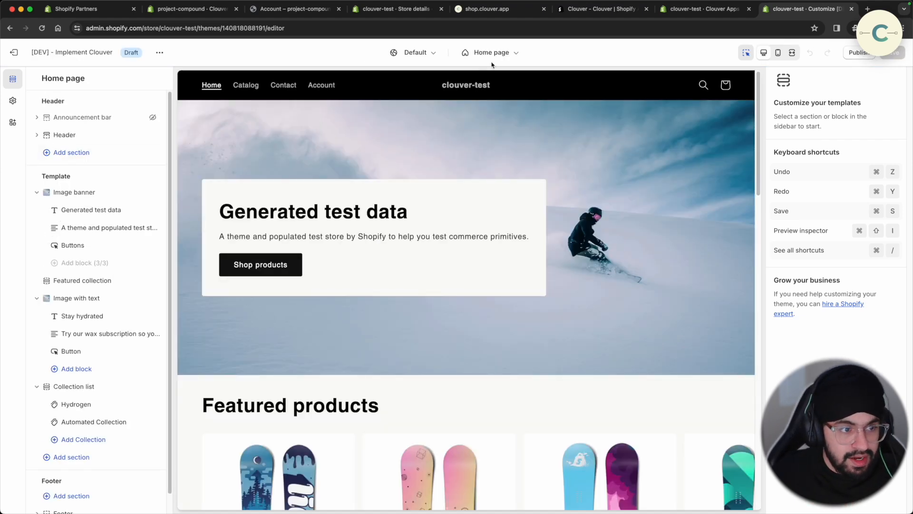
left_click(490, 53)
scroll(451, 257, "down", 2)
left_click(463, 273)
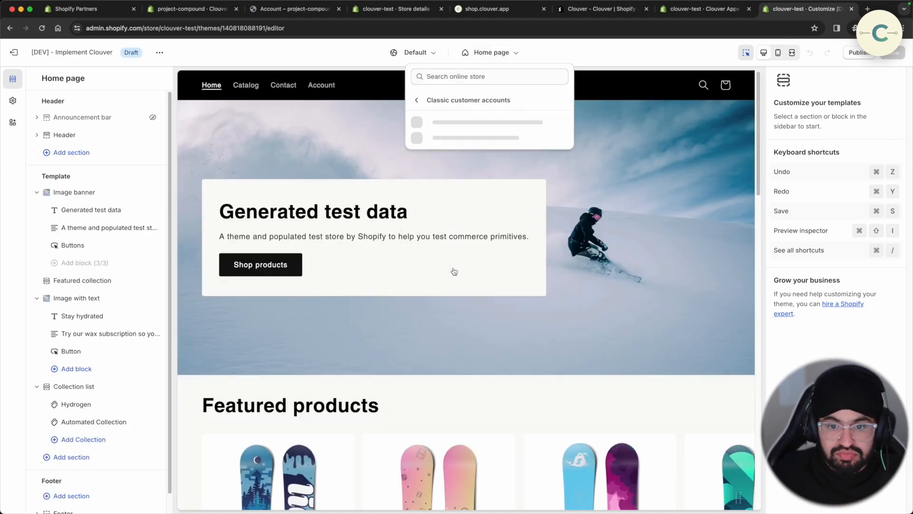
left_click(465, 126)
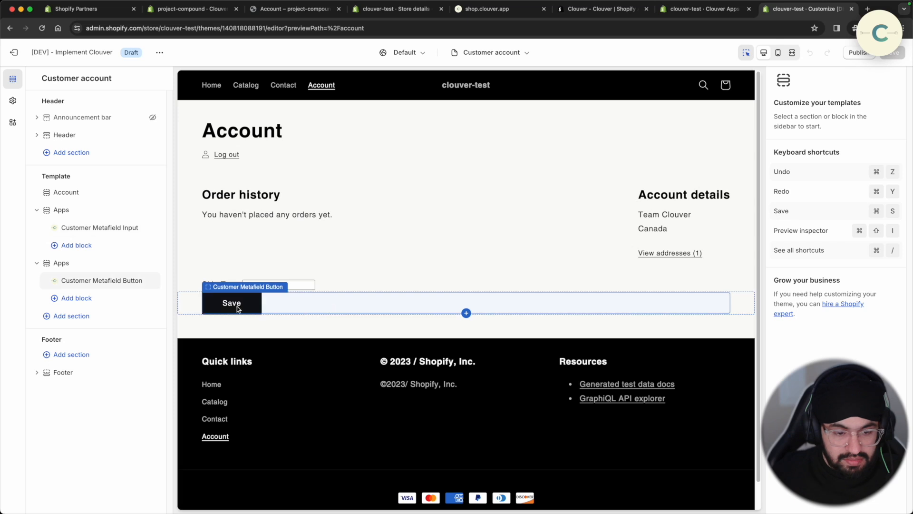
left_click(95, 322)
scroll(240, 341, "down", 5)
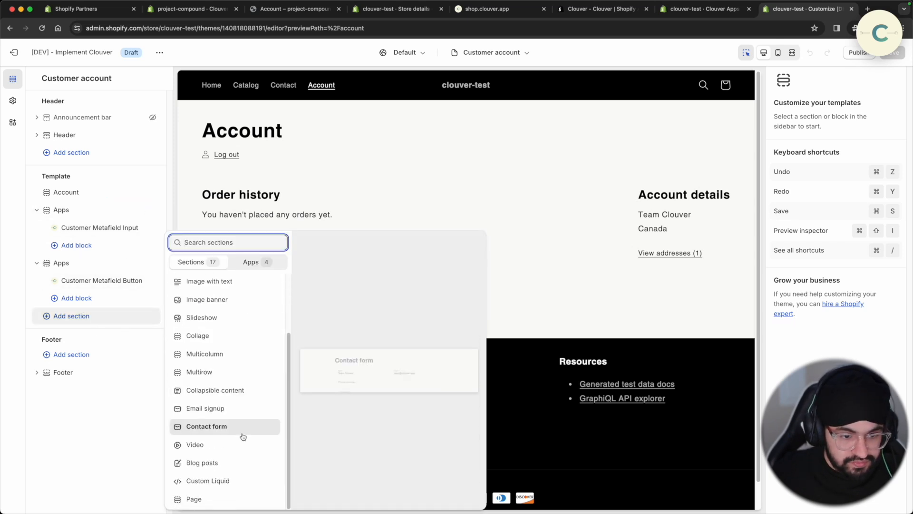
- Add a Custom Liquid section containing the pasted CSS for the metafield inputs
left_click(236, 483)
left_click(807, 120)
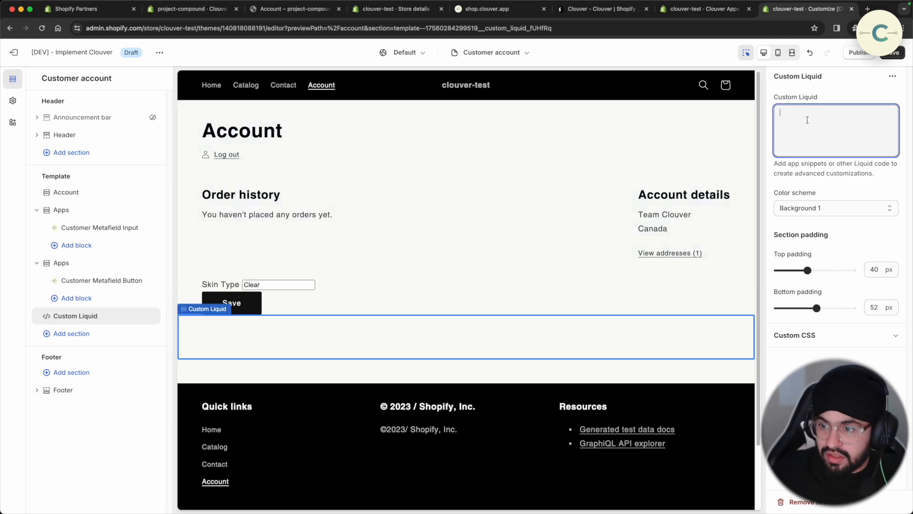
key("super+v")
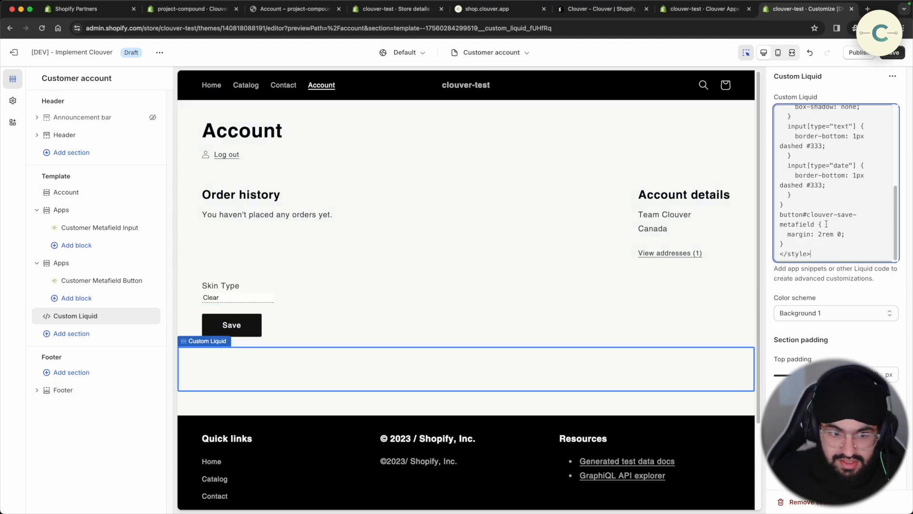
scroll(826, 224, "up", 10)
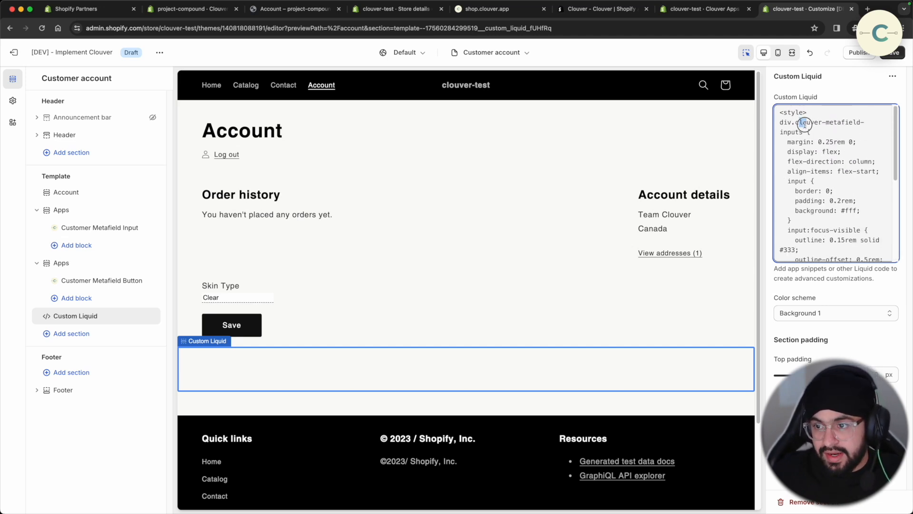
left_click_drag(799, 122, 805, 125)
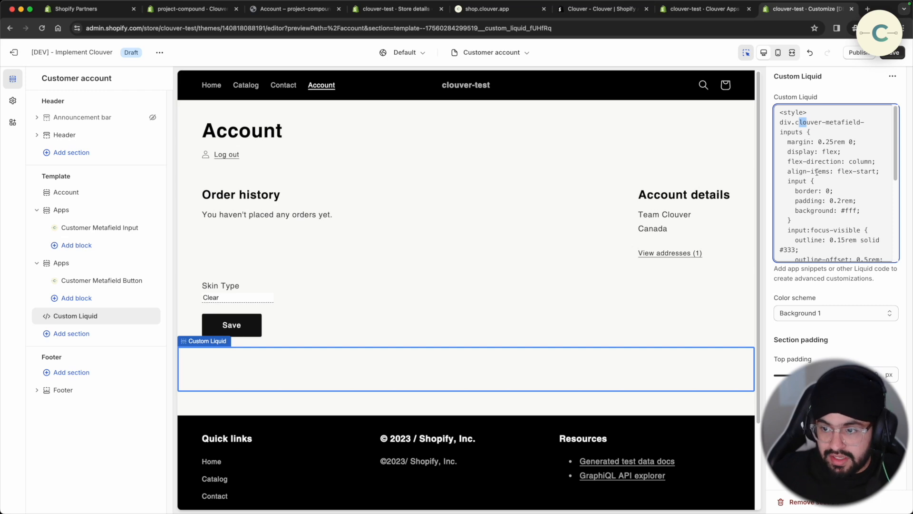
scroll(816, 172, "down", 10)
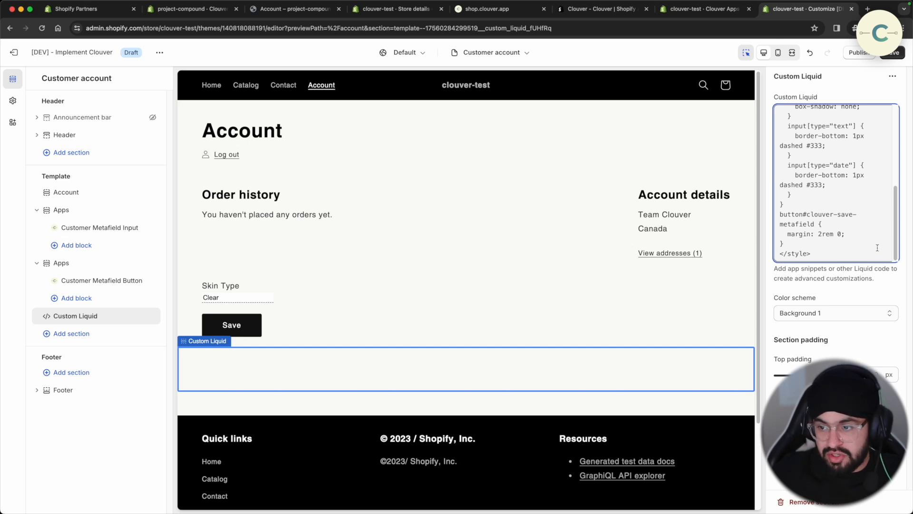
- Move the Custom Liquid section above the apps, save, and preview the storefront Account page
left_click_drag(90, 317, 82, 219)
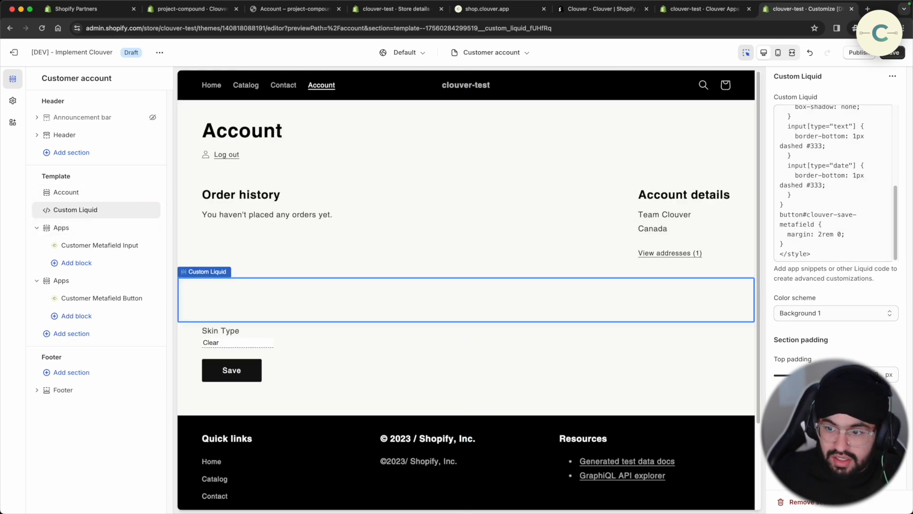
left_click(893, 52)
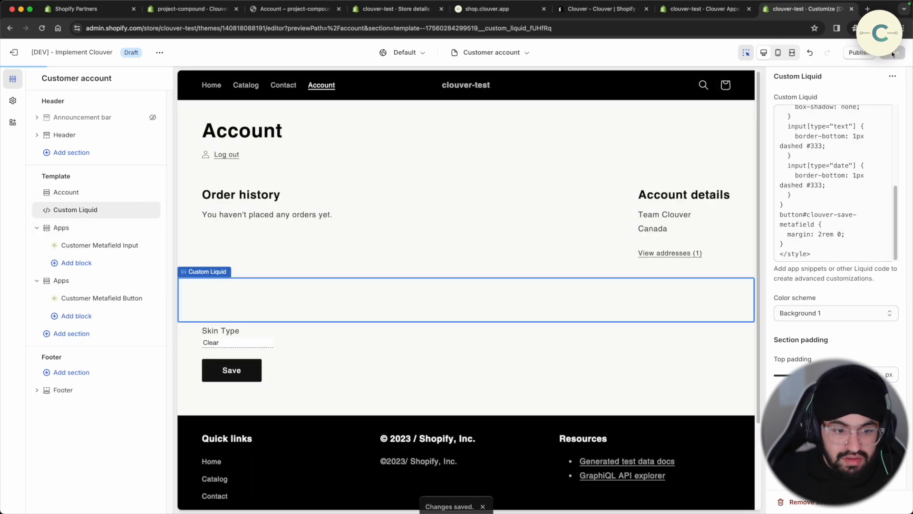
left_click(222, 158)
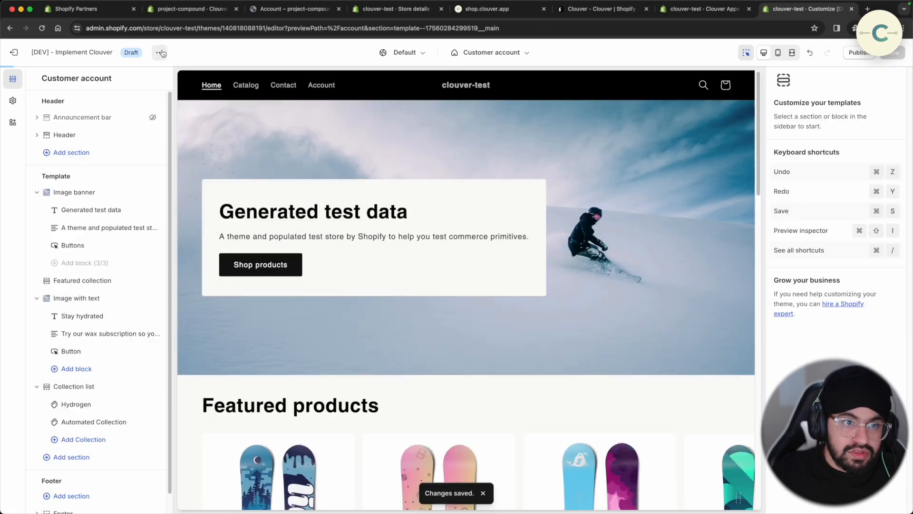
left_click(160, 52)
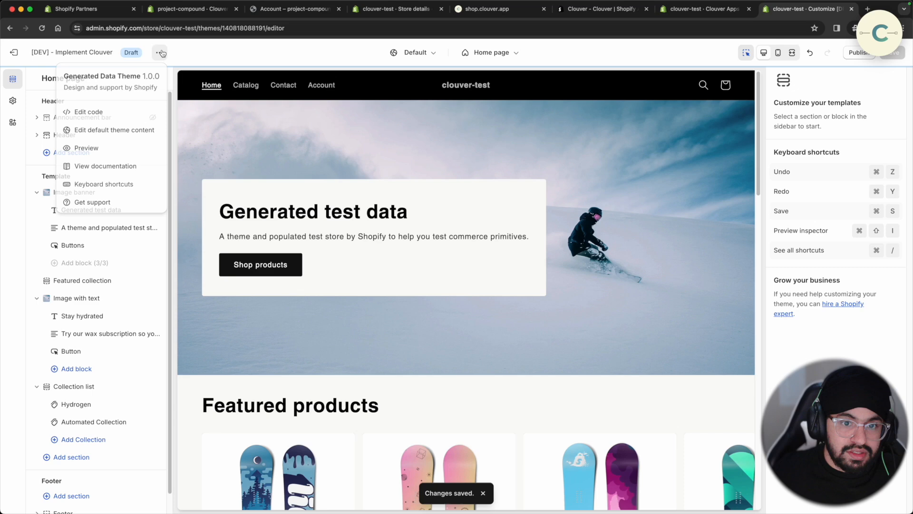
left_click(115, 151)
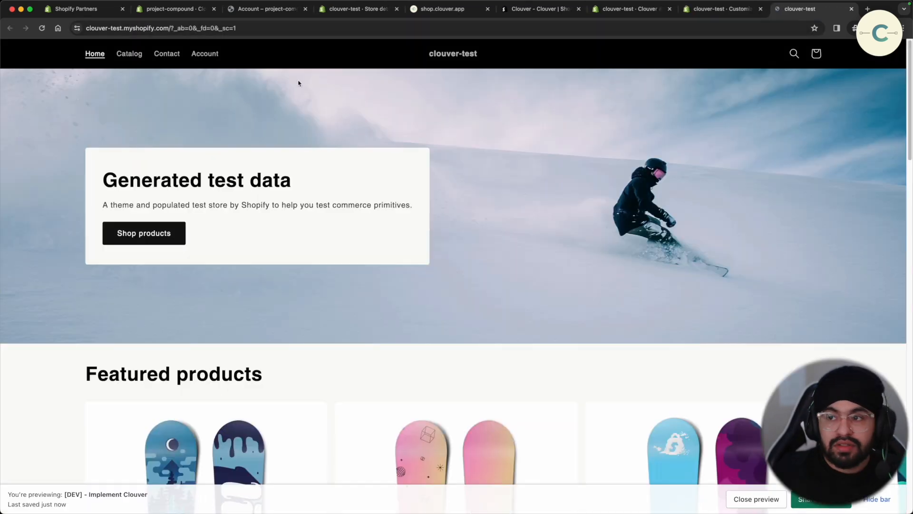
left_click(204, 53)
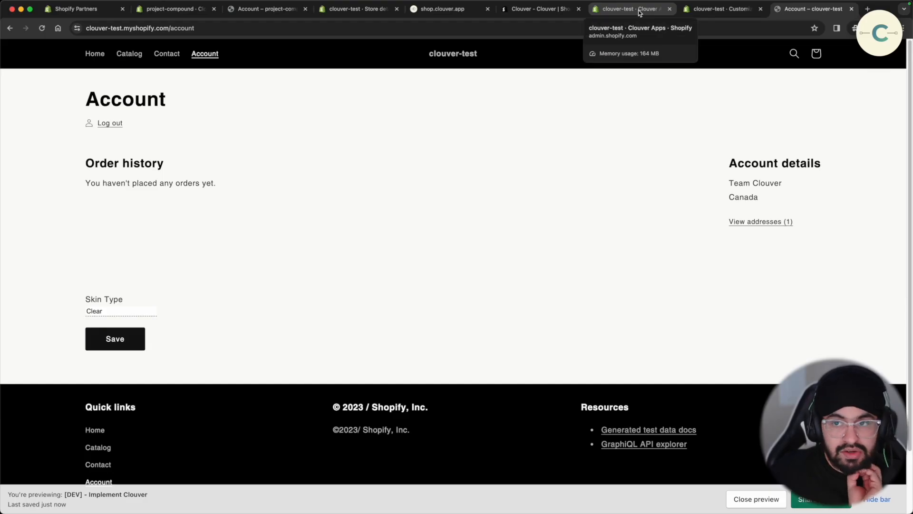
- Refresh the setup steps and add the Favourite Color input to the account page
left_click(638, 10)
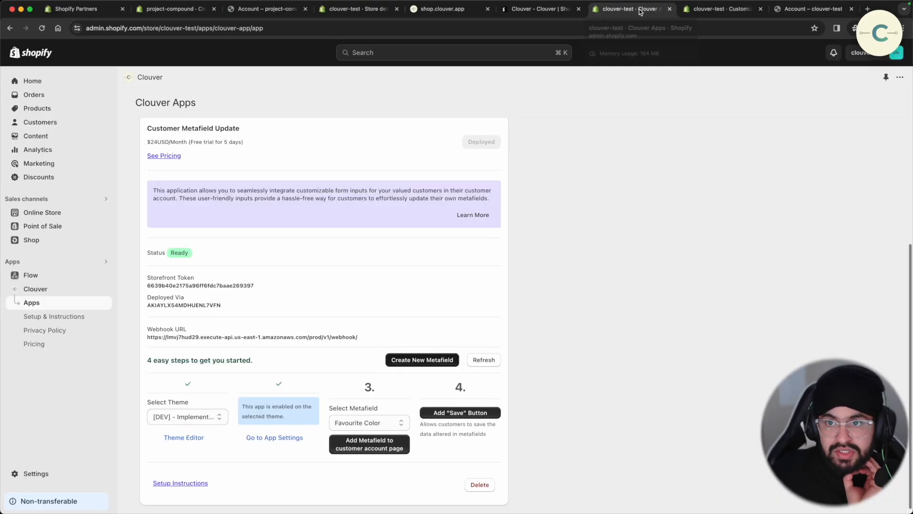
scroll(306, 379, "down", 1)
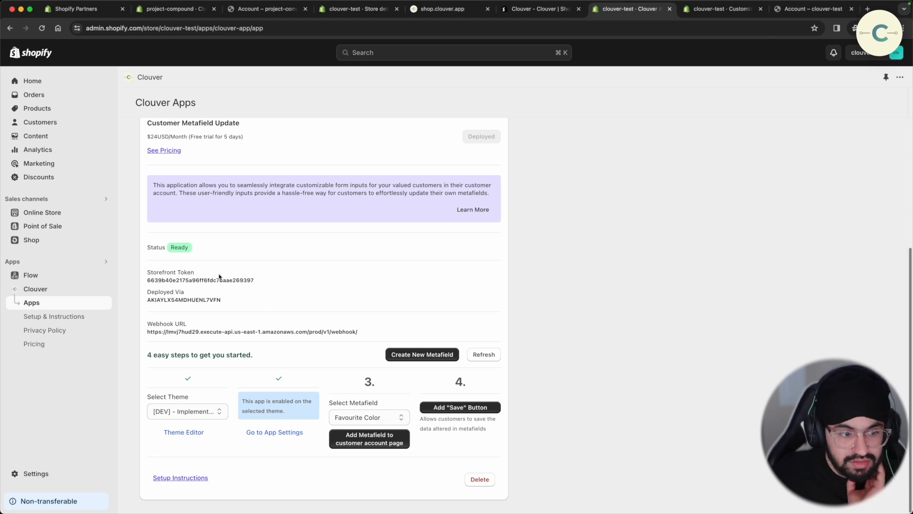
left_click(492, 360)
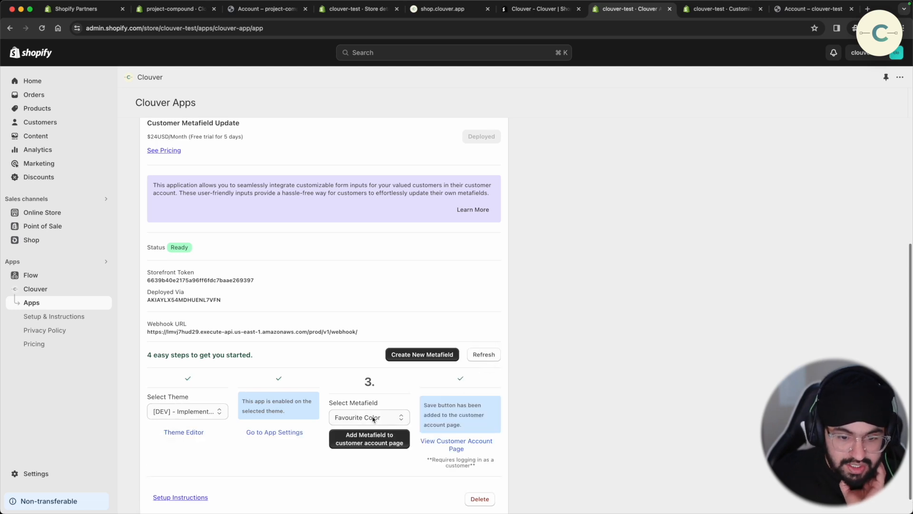
left_click(374, 418)
left_click(370, 384)
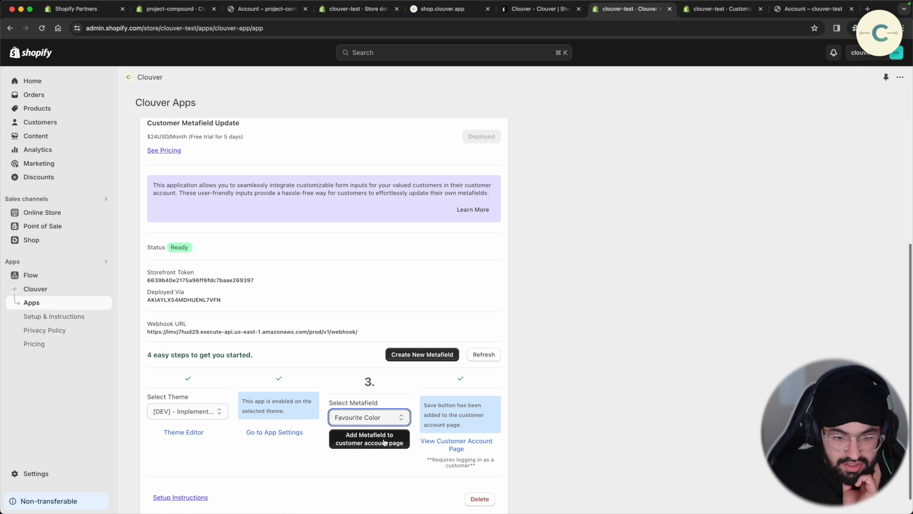
left_click(388, 441)
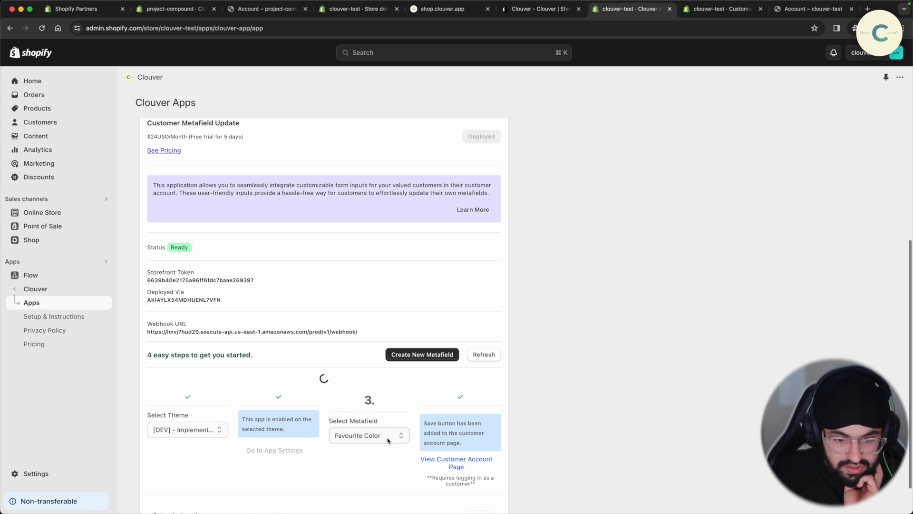
- Add the Subscribe To Newsletter input to the customer account page
left_click(391, 414)
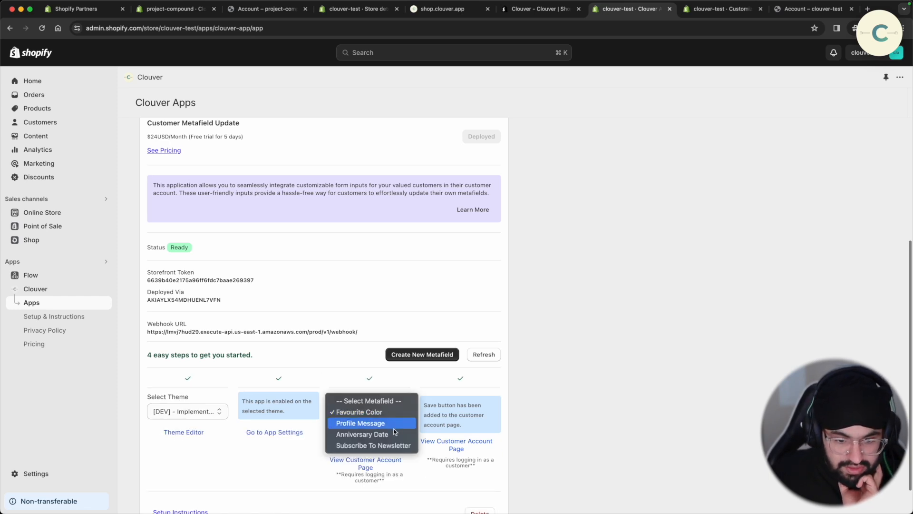
left_click(393, 445)
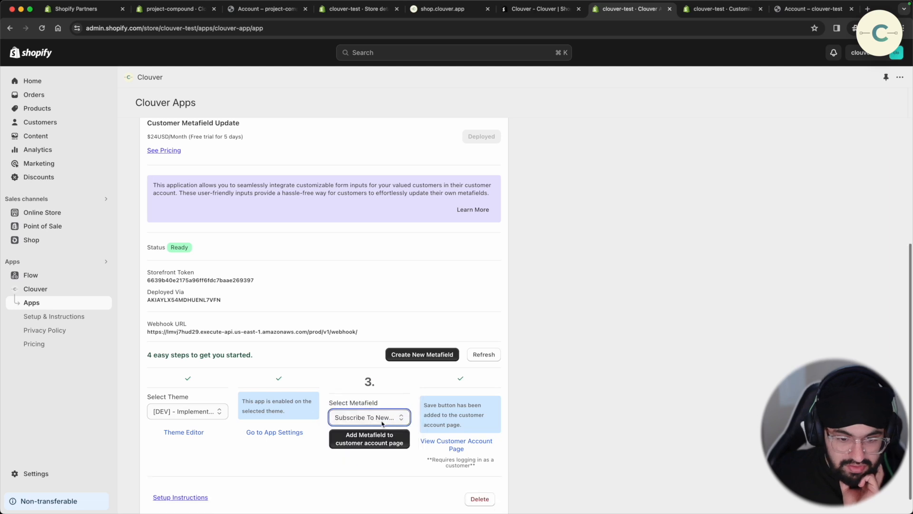
left_click(379, 438)
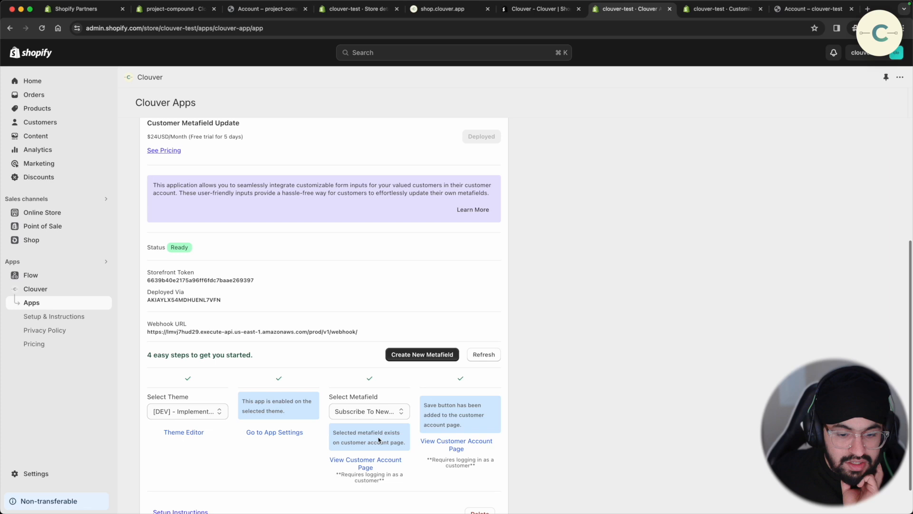
left_click(704, 10)
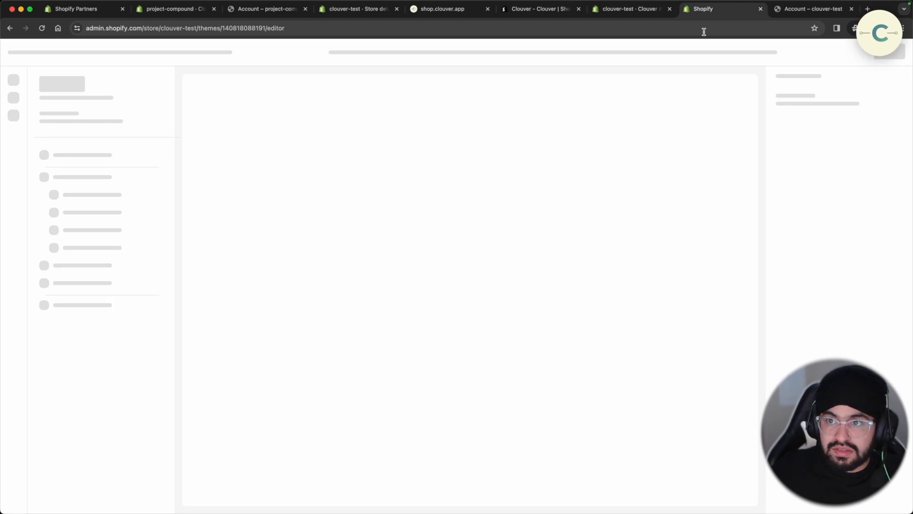
- Open the classic Customer account template in the theme editor preview
key("super+w")
left_click(711, 12)
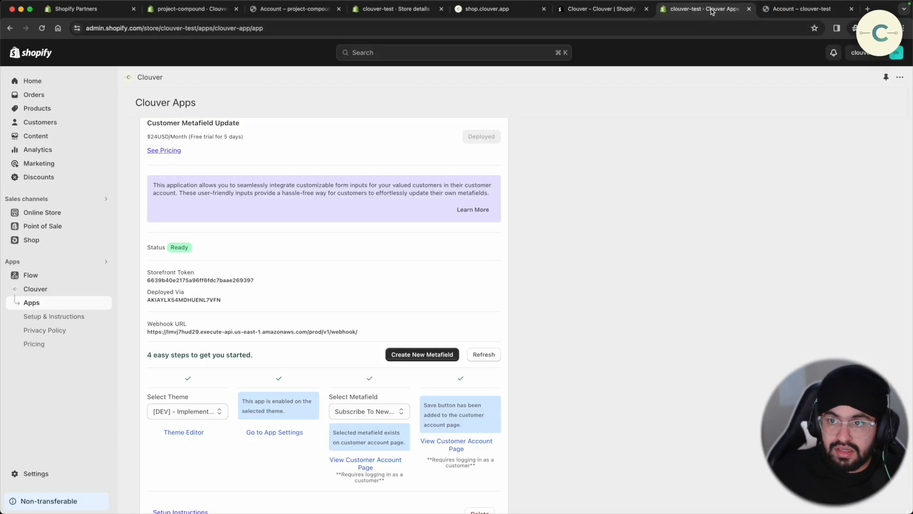
left_click(452, 442)
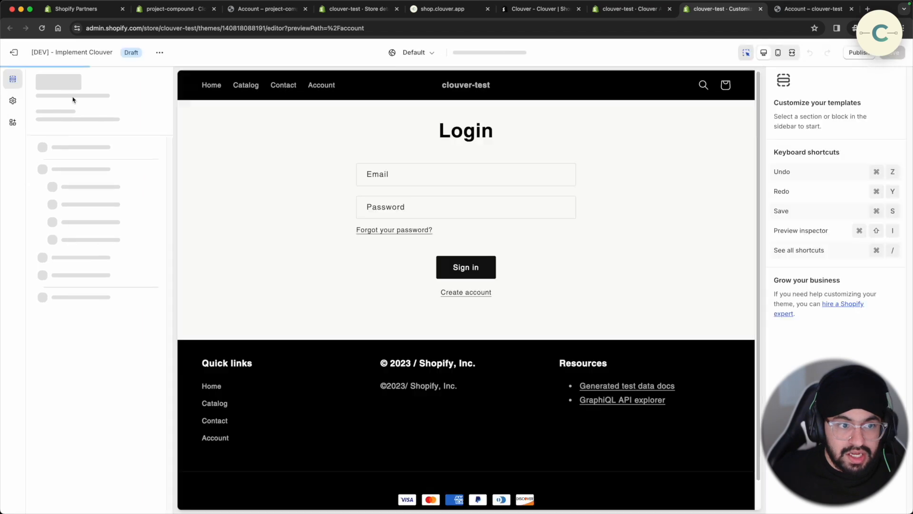
left_click(495, 53)
scroll(475, 233, "down", 2)
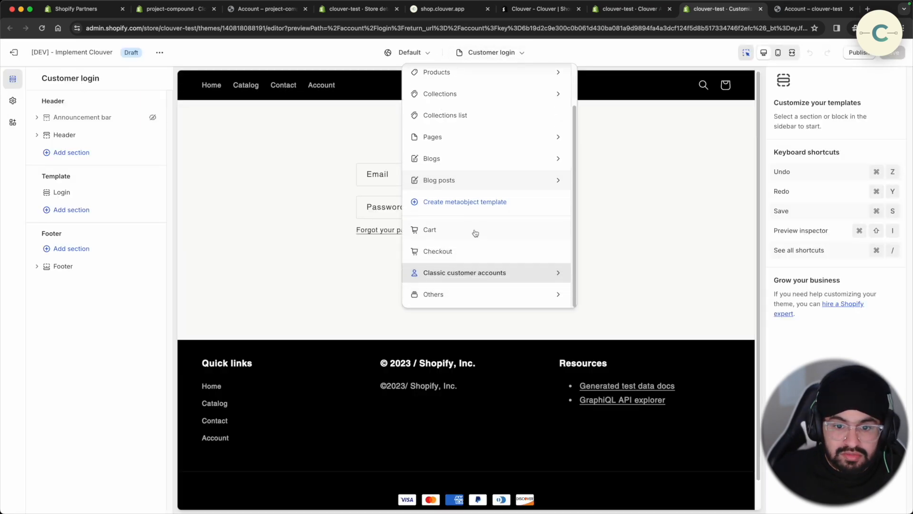
left_click(485, 274)
- Sign in to the preview with the test customer's e-mail and password
left_click(377, 174)
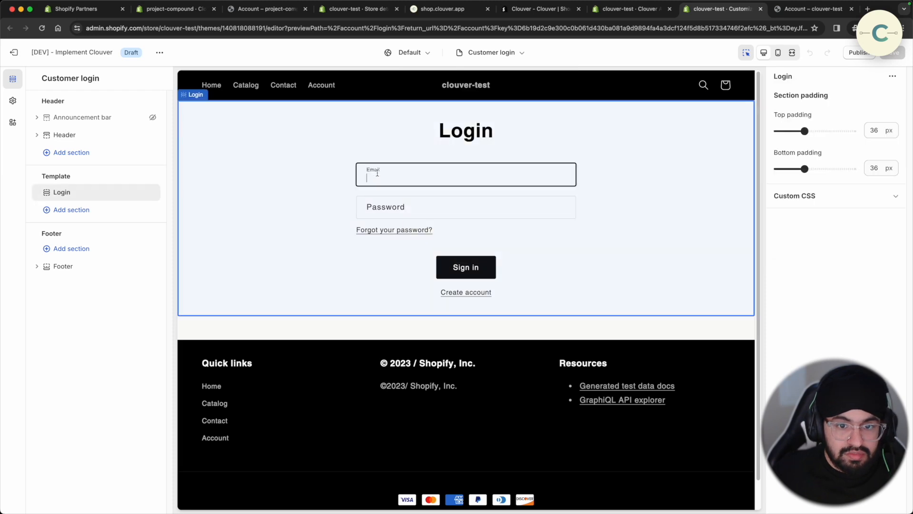
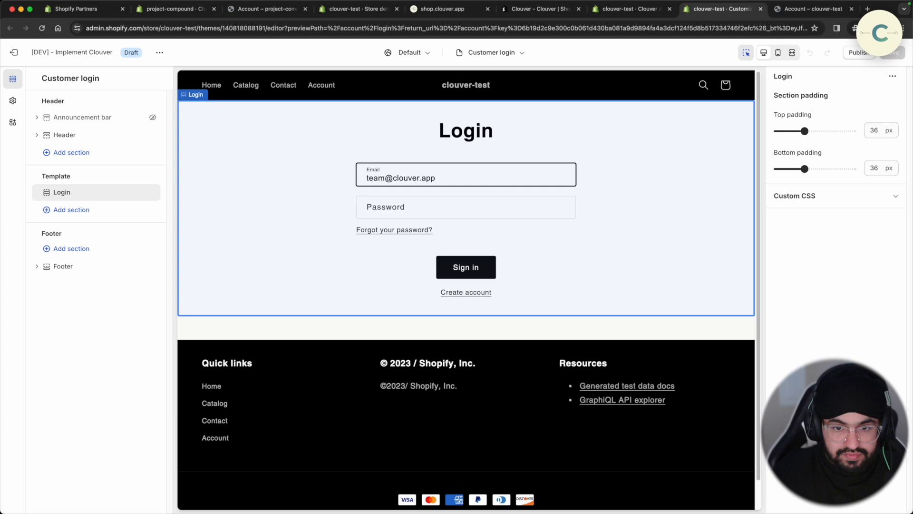
key("Tab")
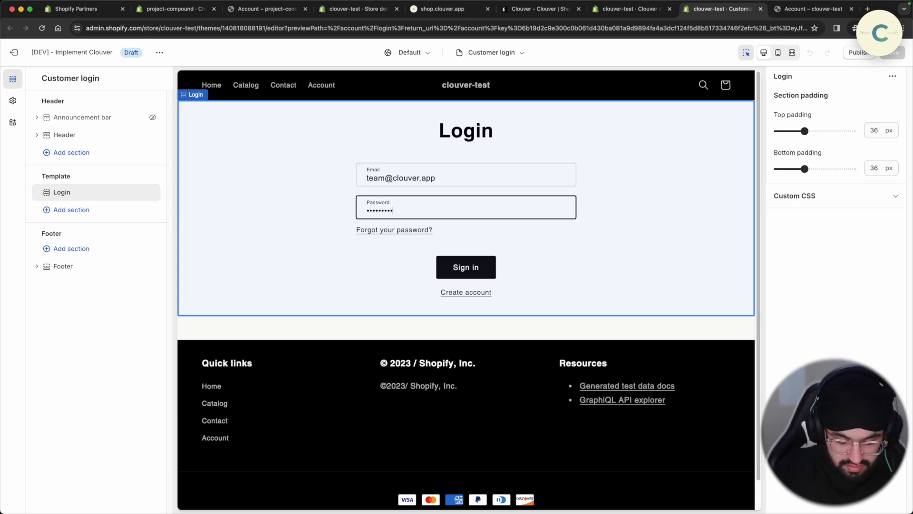
type("1")
key("Tab")
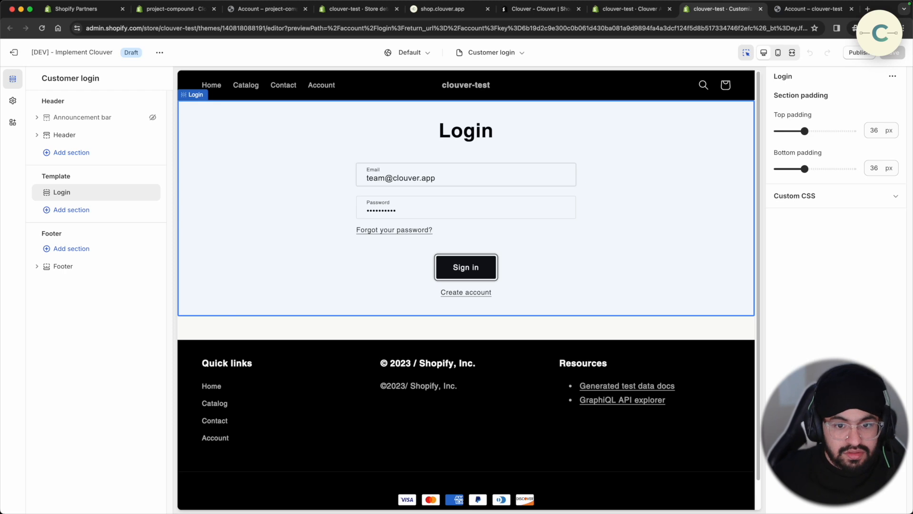
key("Return")
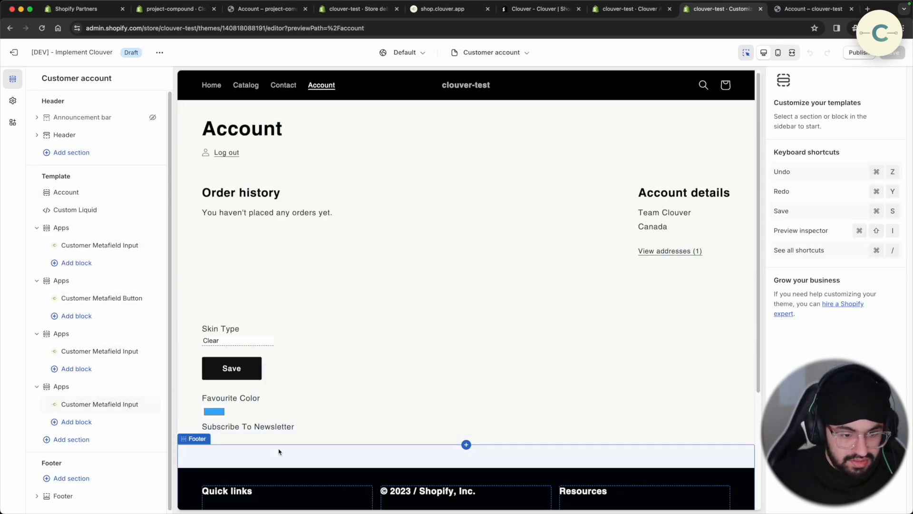
- Drag Favourite Color and Subscribe To Newsletter above the Save button and save the theme
scroll(280, 428, "down", 1)
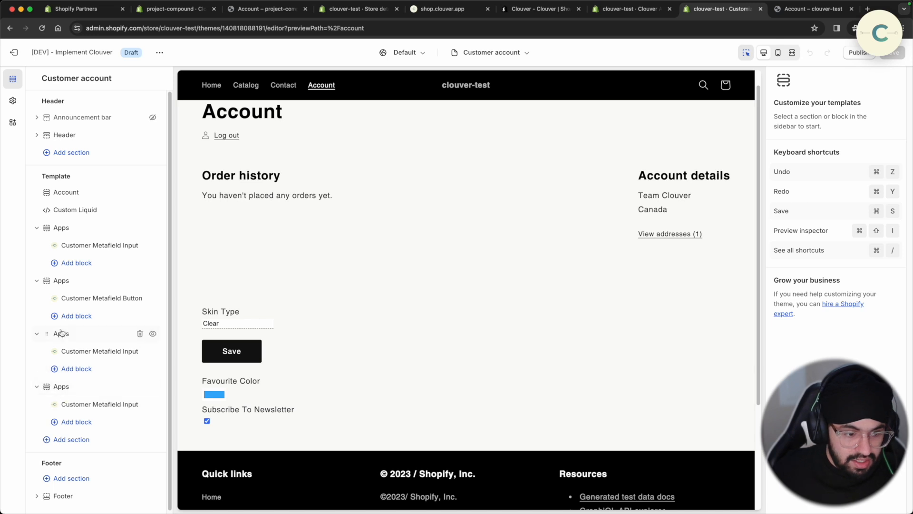
left_click_drag(62, 336, 66, 285)
left_click_drag(59, 394, 52, 334)
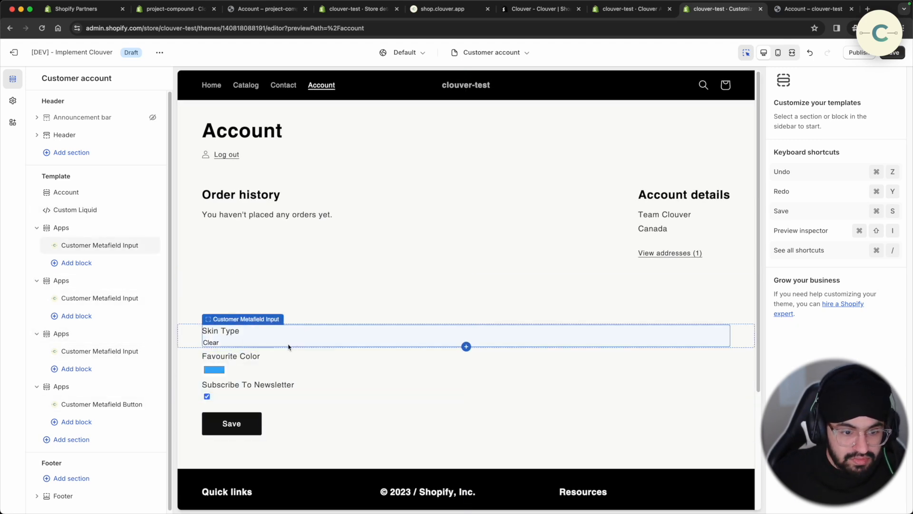
left_click(892, 53)
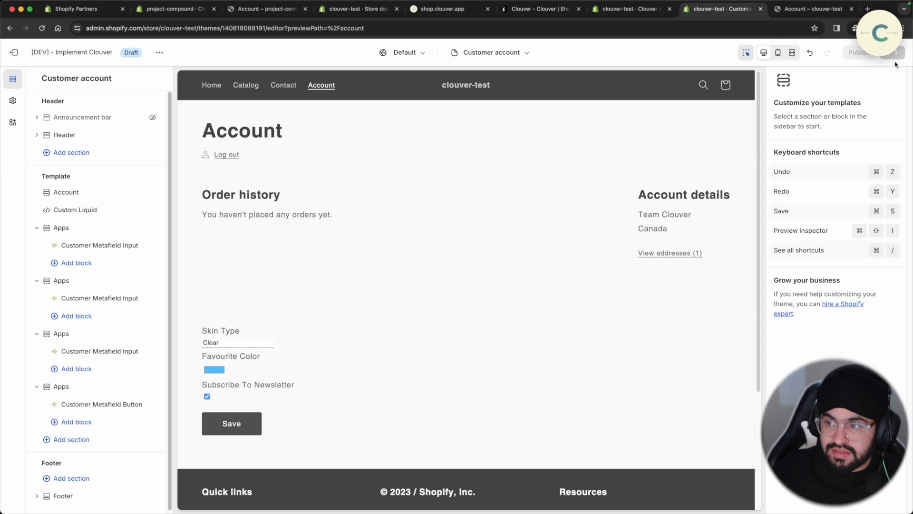
left_click(827, 14)
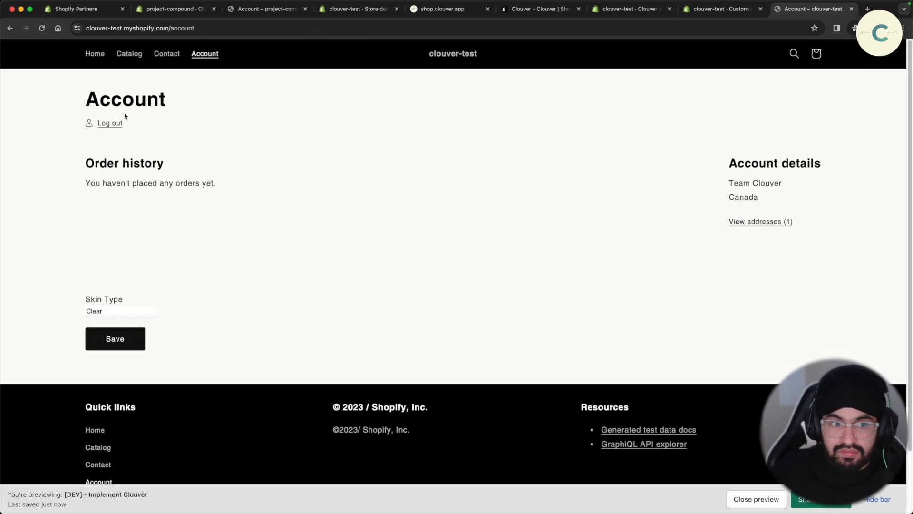
- Log out and sign back in to the storefront with the customer's e-mail and password
left_click(110, 123)
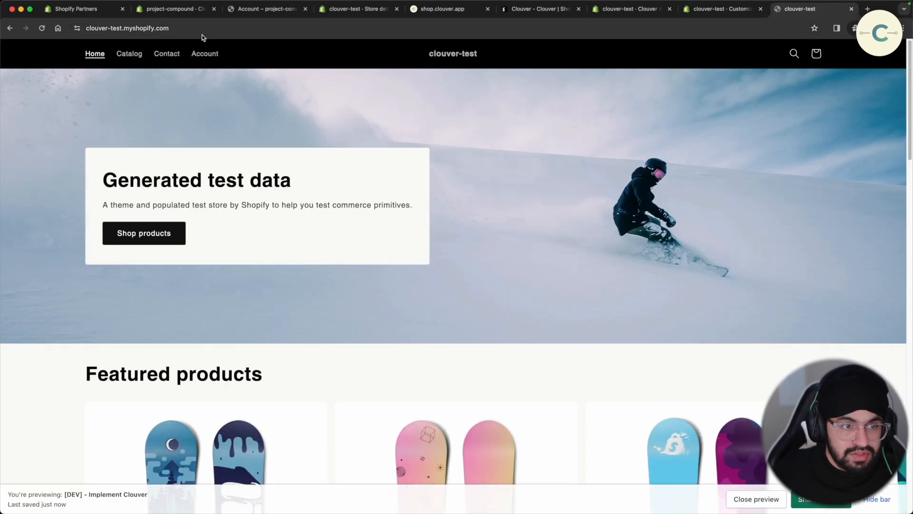
left_click(205, 53)
left_click(414, 149)
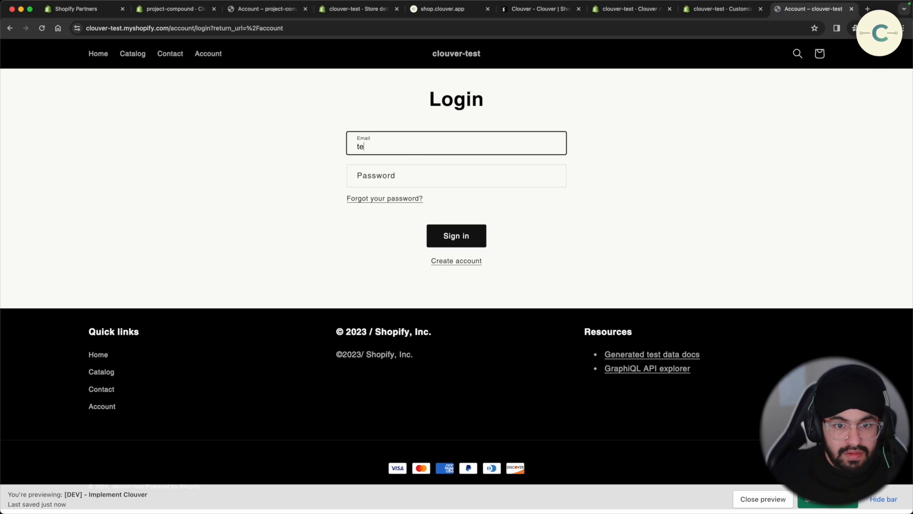
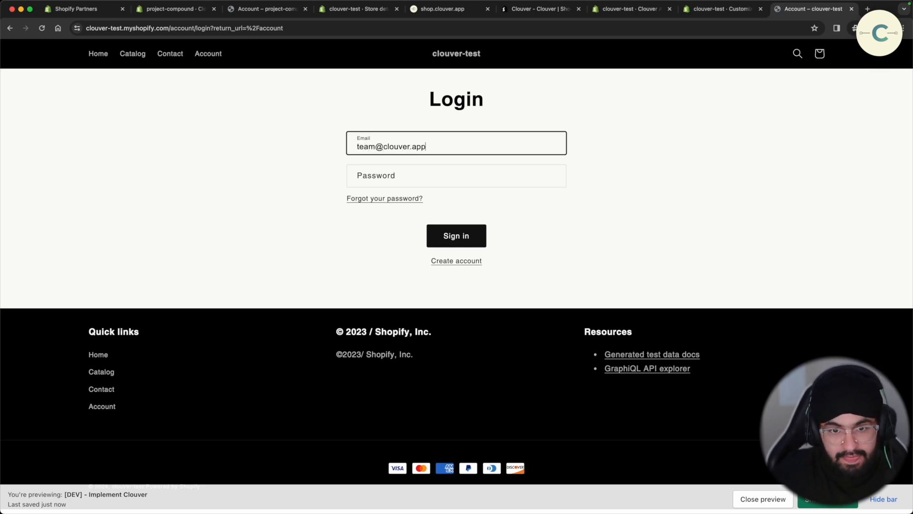
key("Tab")
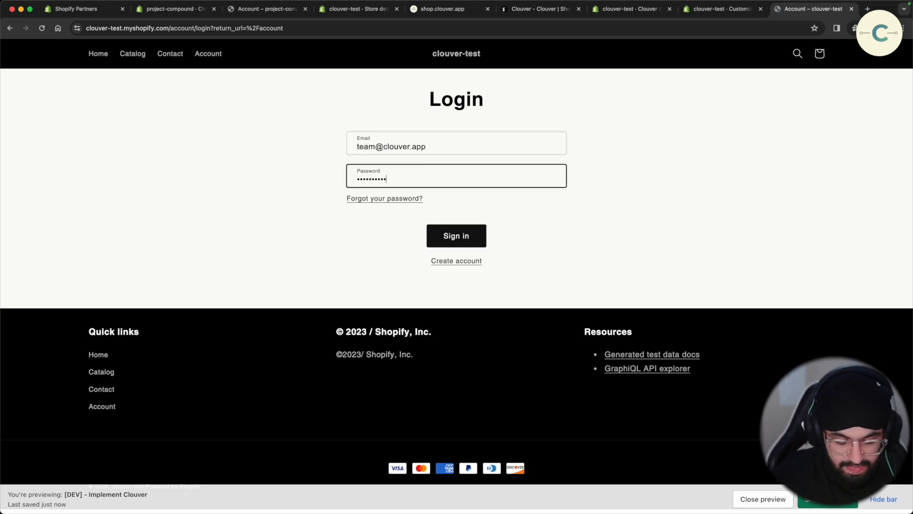
left_click(475, 226)
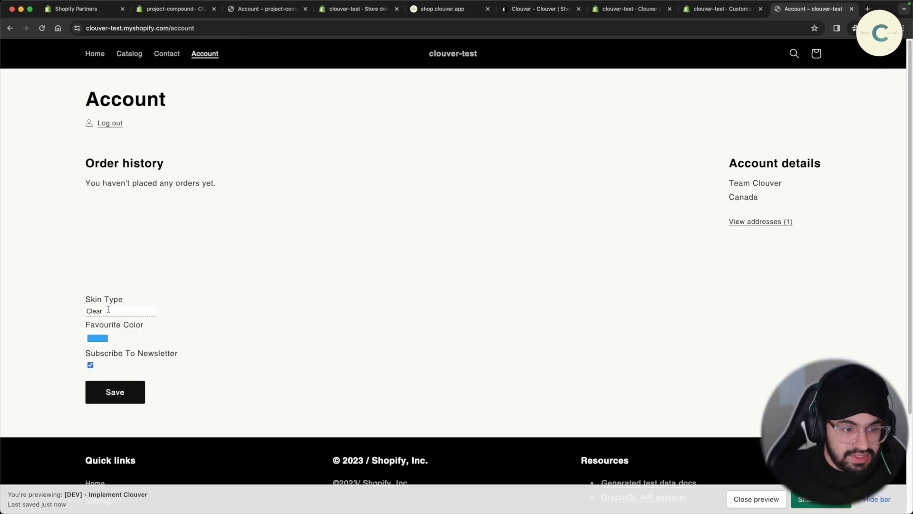
- Set Favourite Color to violet-blue (68, 0, 255) and save the account form
left_click(100, 310)
left_click(135, 329)
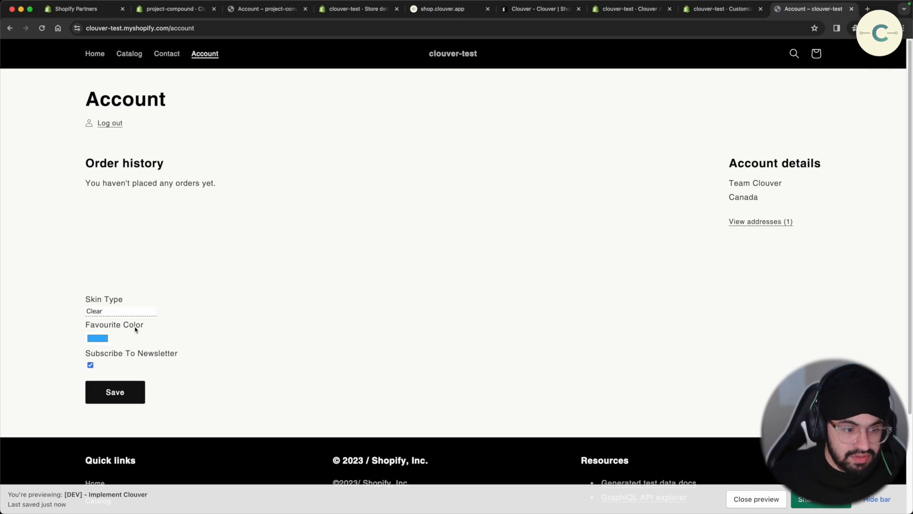
left_click(99, 340)
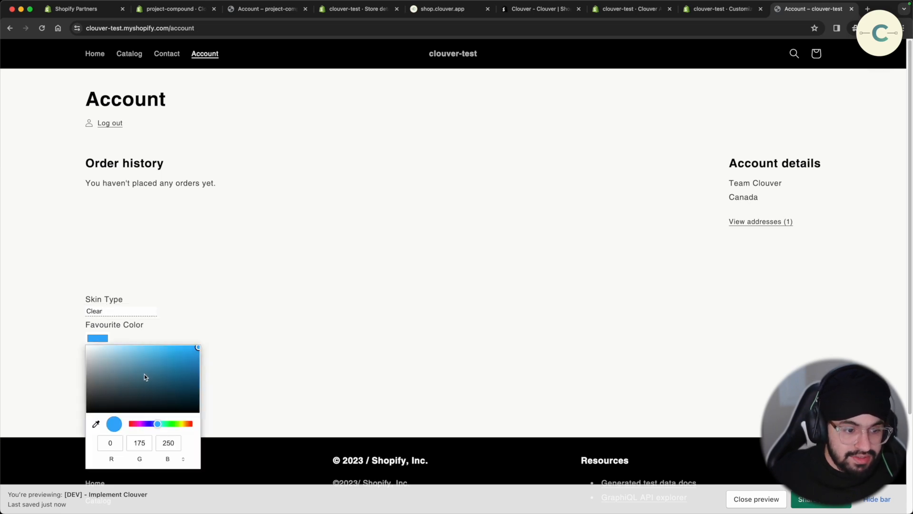
left_click_drag(145, 376, 200, 350)
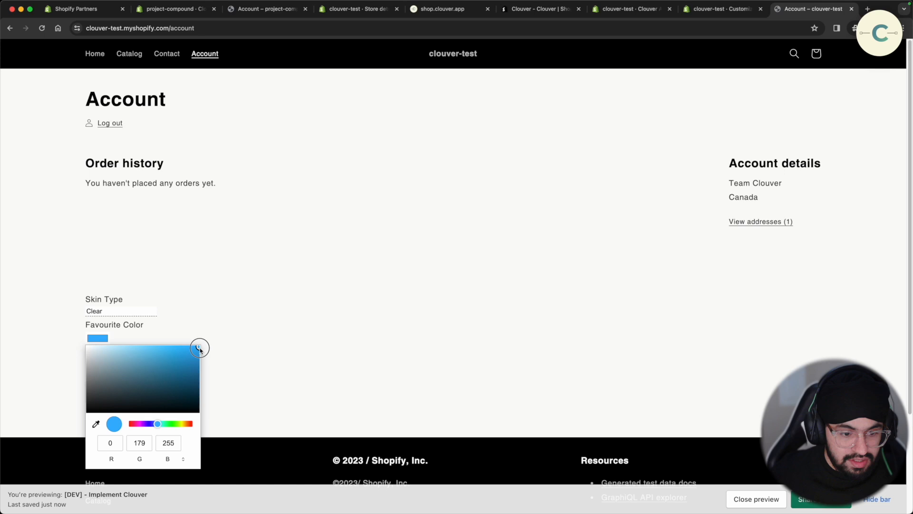
left_click_drag(168, 424, 147, 424)
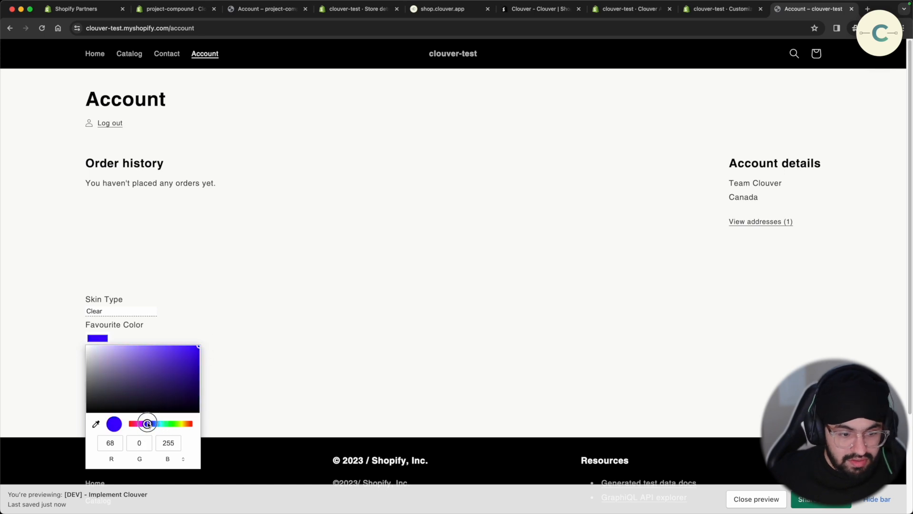
left_click_drag(159, 357, 217, 349)
left_click(240, 312)
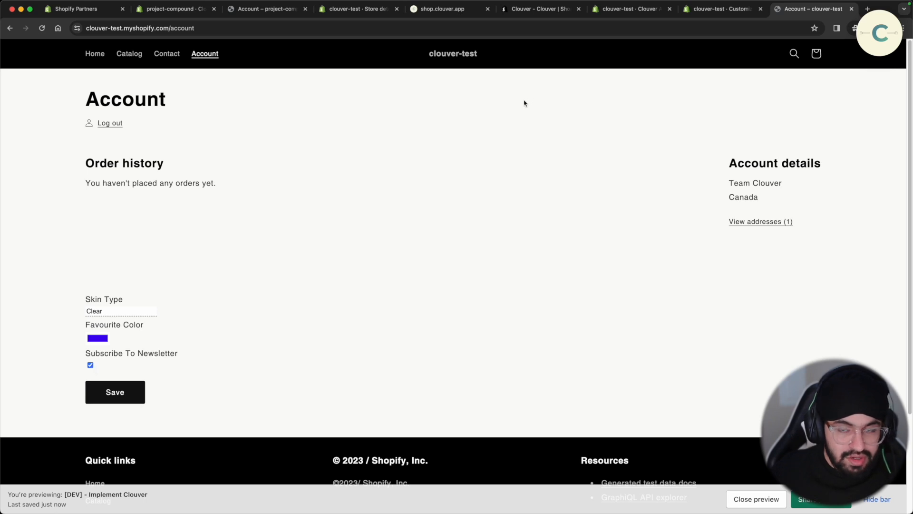
left_click(125, 394)
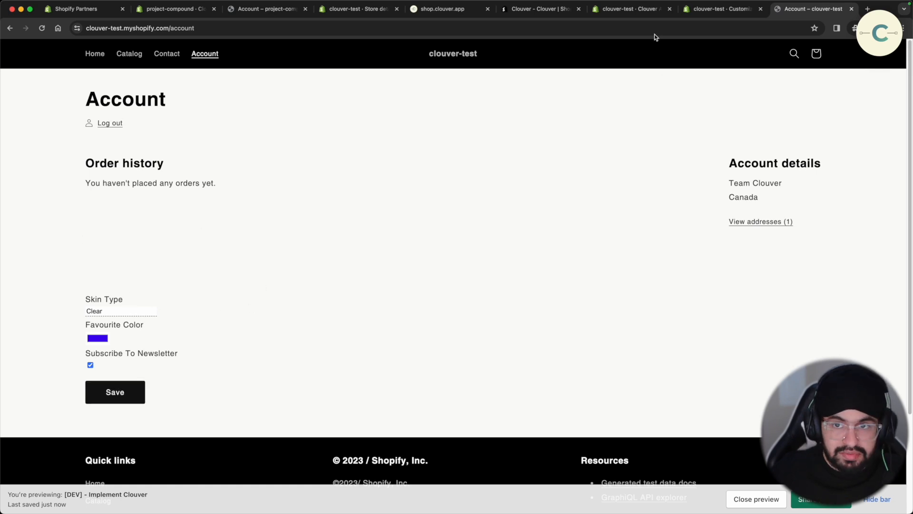
- Open the test customer's admin record to check Favourite Color #4000F0 and newsletter True
left_click(635, 10)
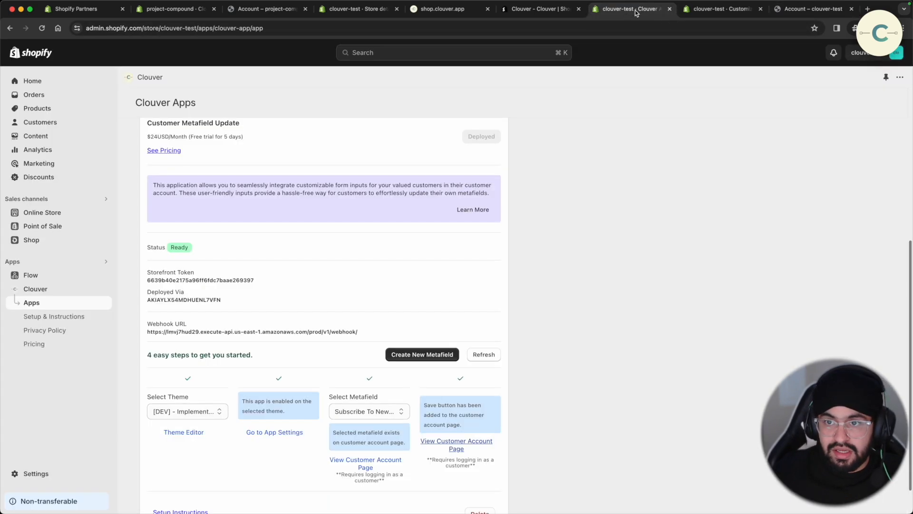
left_click(84, 127, "super")
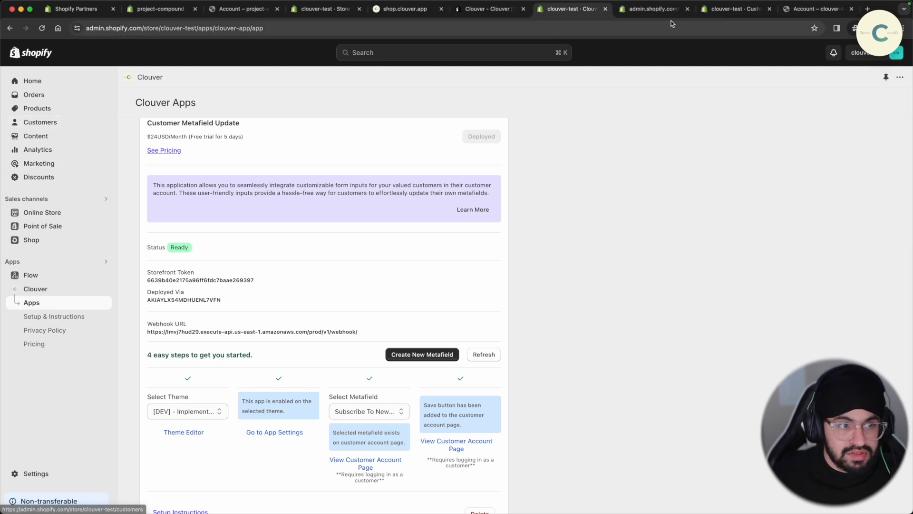
left_click(651, 9)
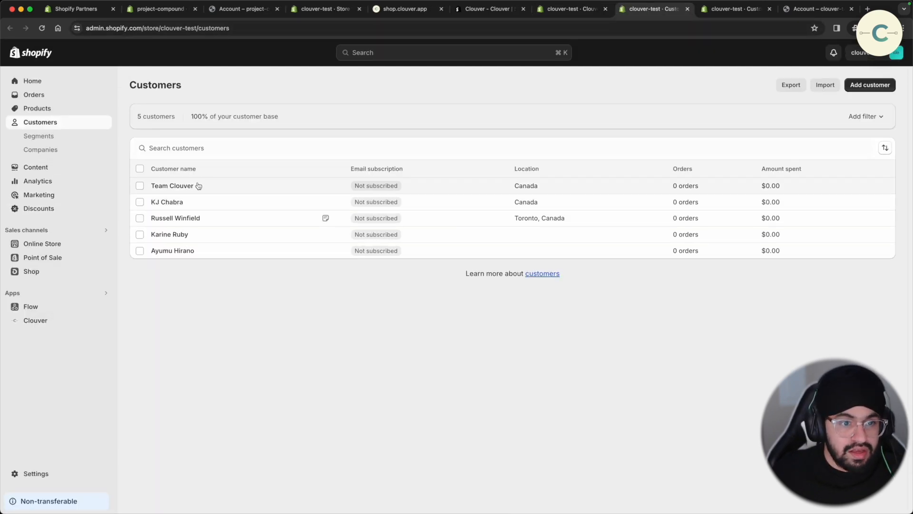
left_click(198, 186)
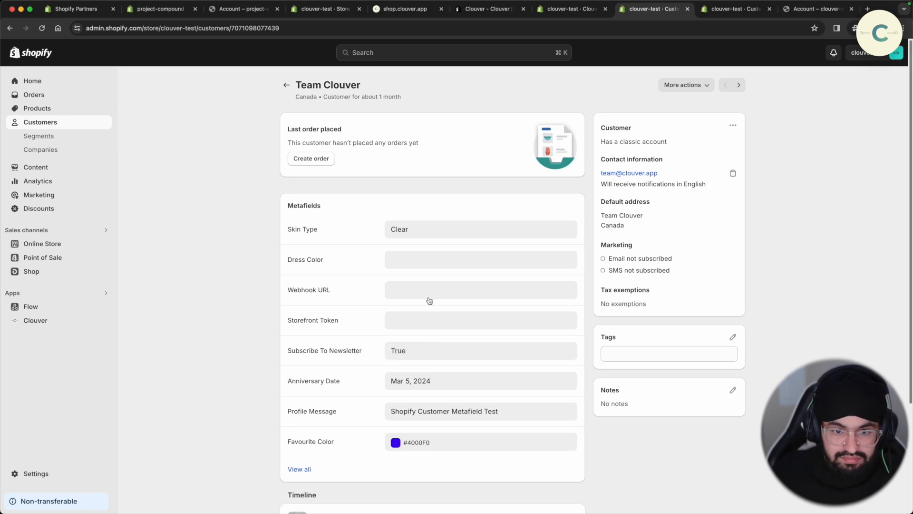
- Untick Subscribe To Newsletter, change Favourite Color to cyan (0, 212, 240), and save
left_click(832, 14)
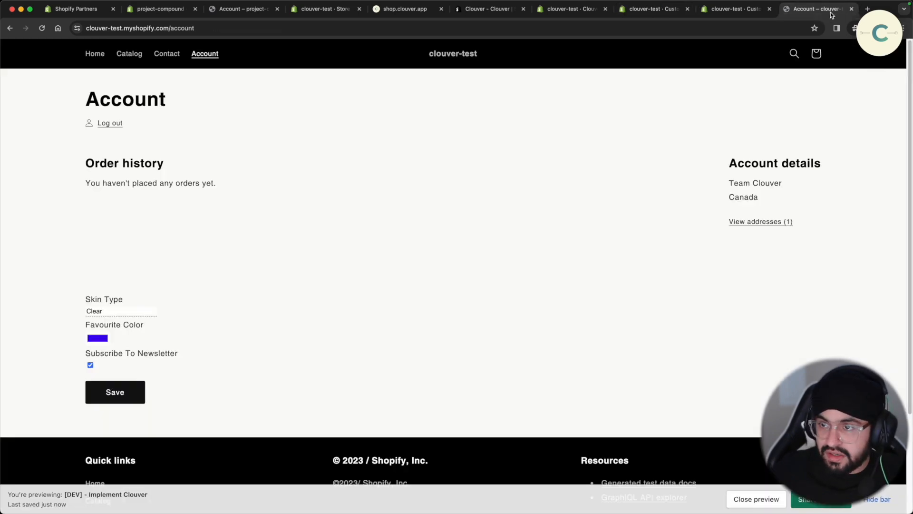
left_click(91, 366)
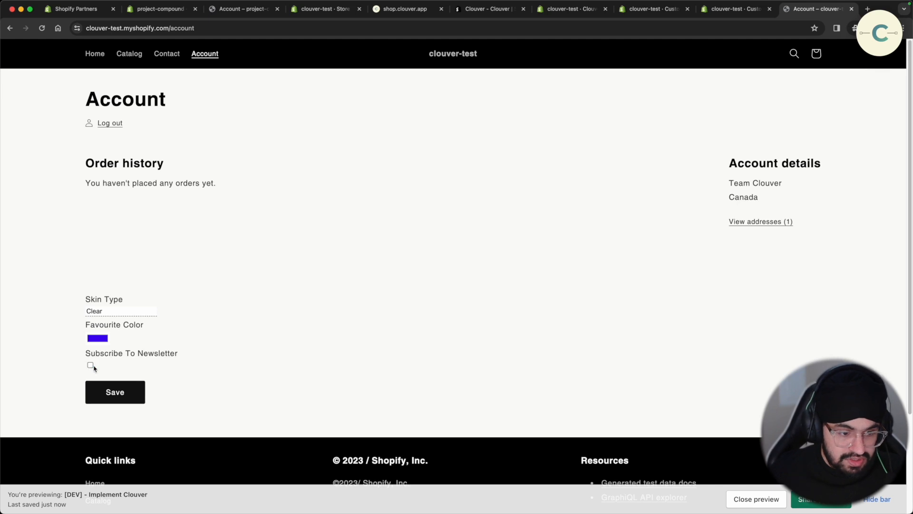
left_click(98, 339)
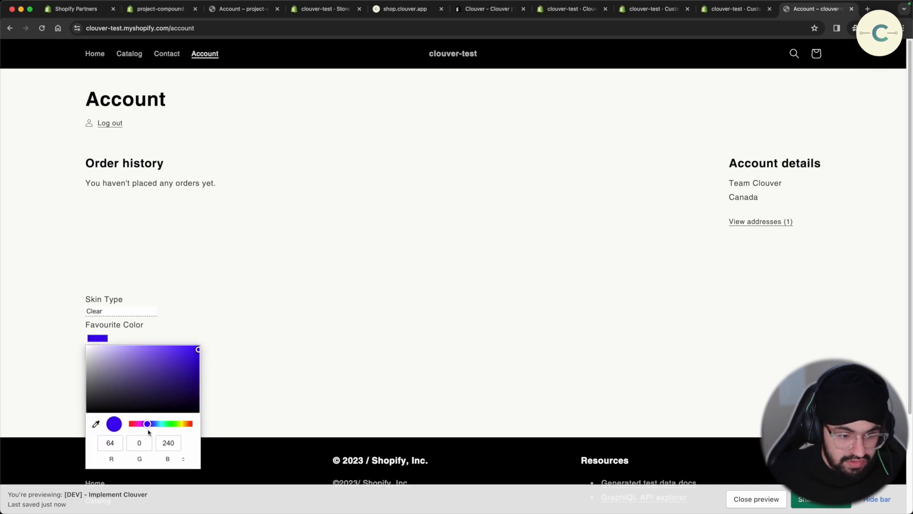
mouse_move(151, 427)
left_mouse_down()
mouse_move(170, 428)
mouse_move(161, 432)
left_mouse_up()
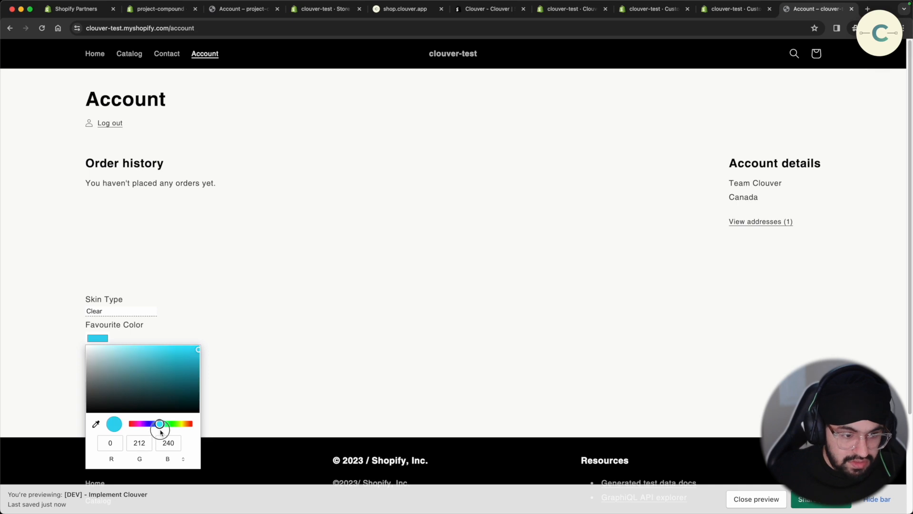
left_click(266, 319)
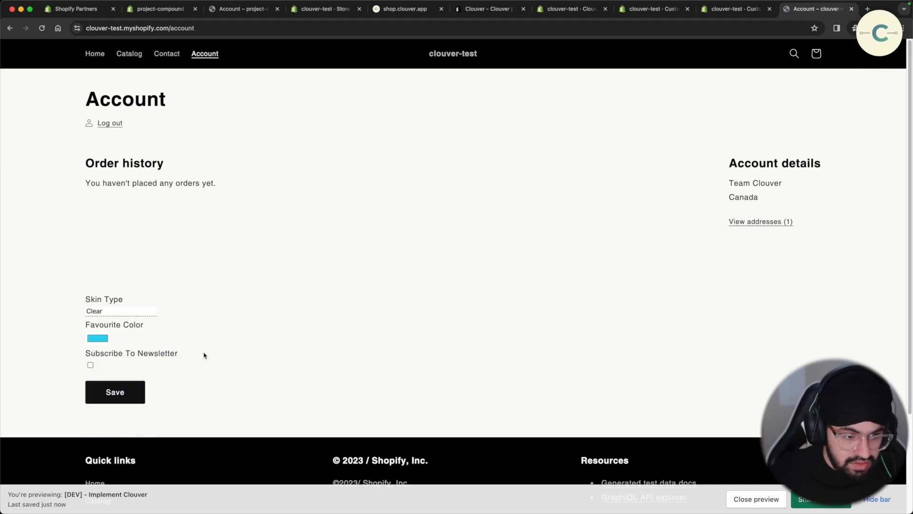
left_click(129, 398)
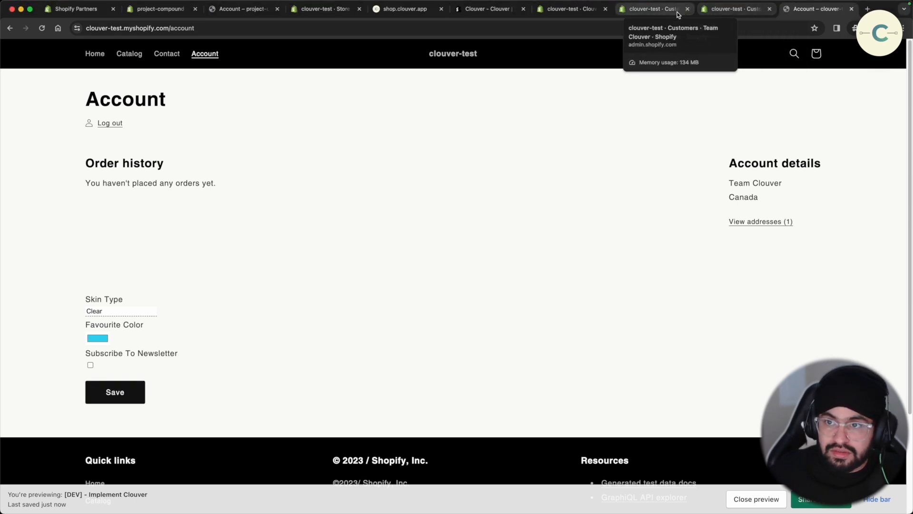
- Check the customer shows newsletter False and #00D4F0, then open the Clouver app's theme list
left_click(655, 9)
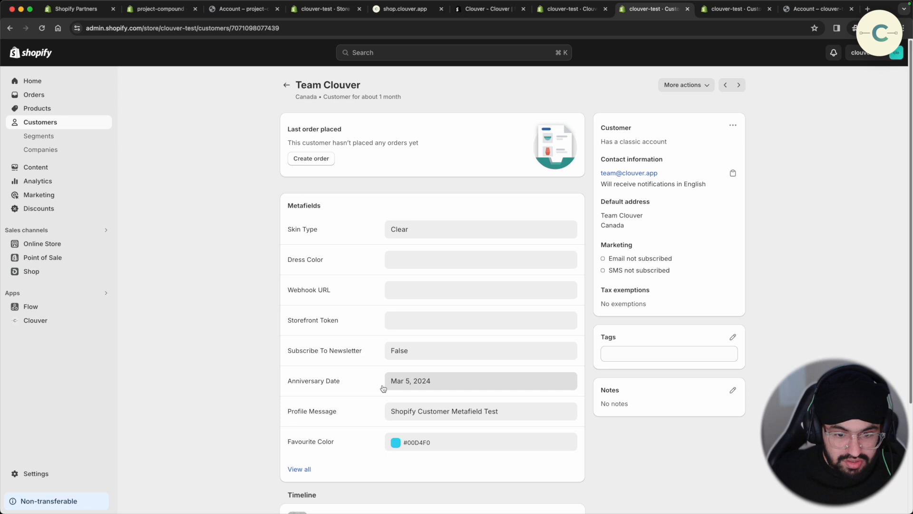
left_click(56, 320)
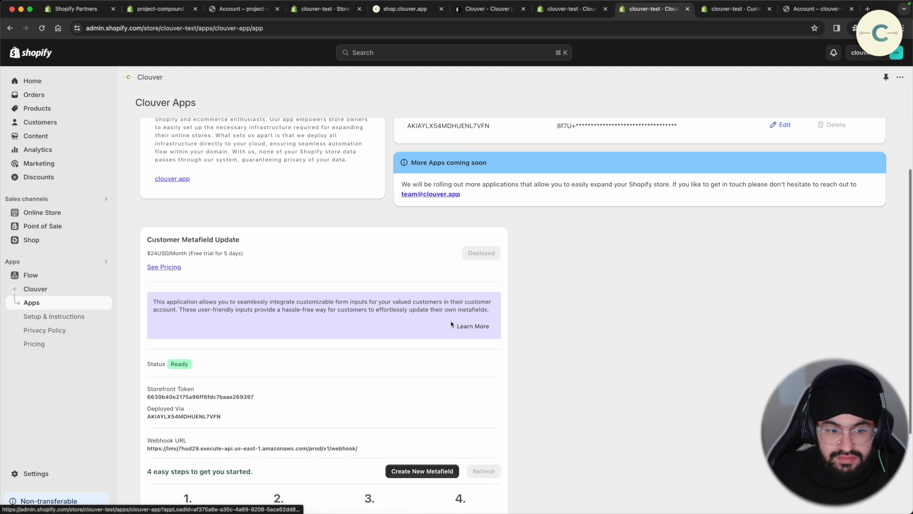
scroll(451, 324, "down", 3)
left_click(161, 417)
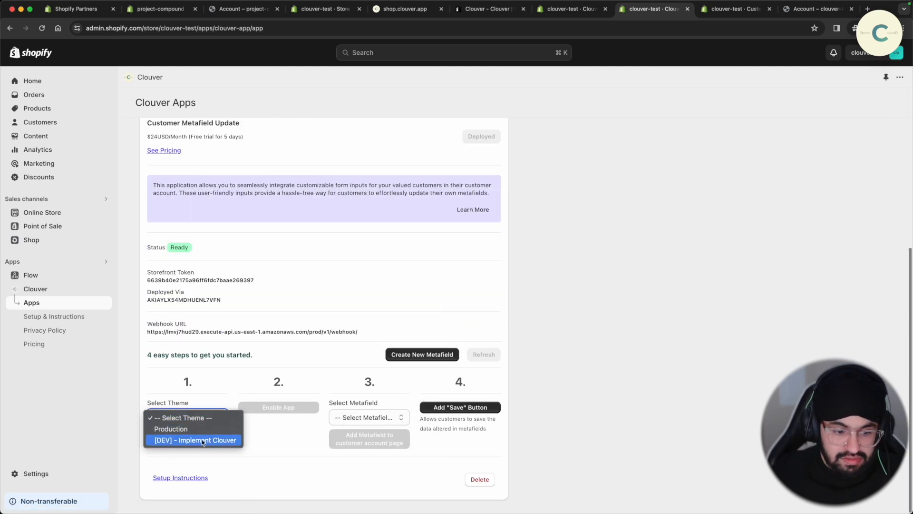
- Add the Anniversary Date metafield to the [DEV] - Implement Clouver account page and preview it
left_click(202, 439)
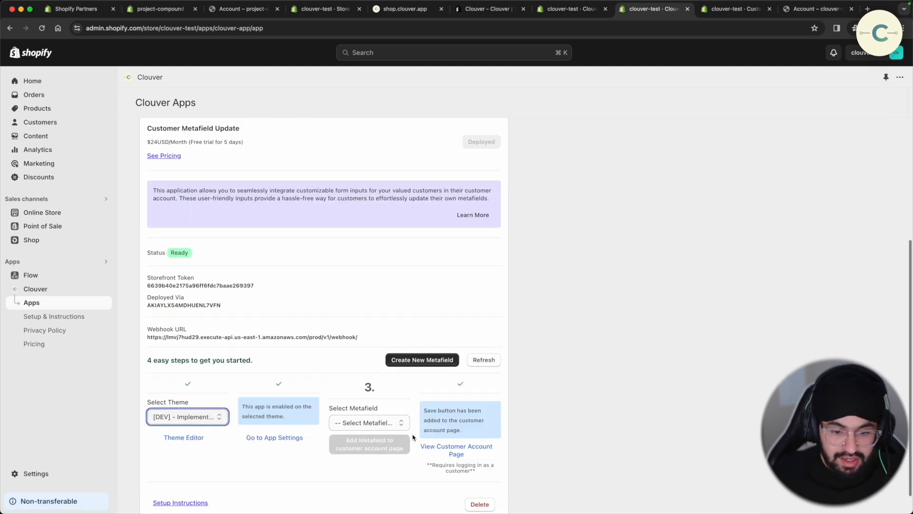
left_click(397, 422)
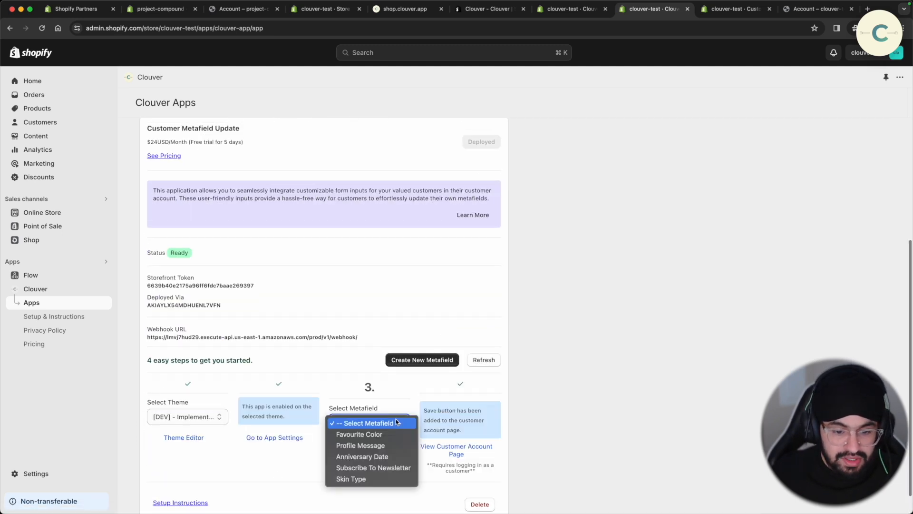
left_click(396, 458)
left_click(383, 452)
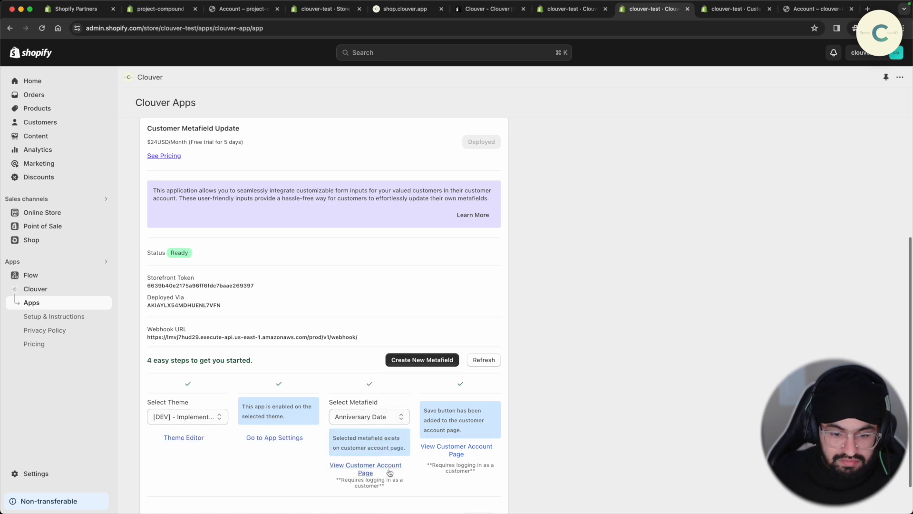
left_click(388, 469)
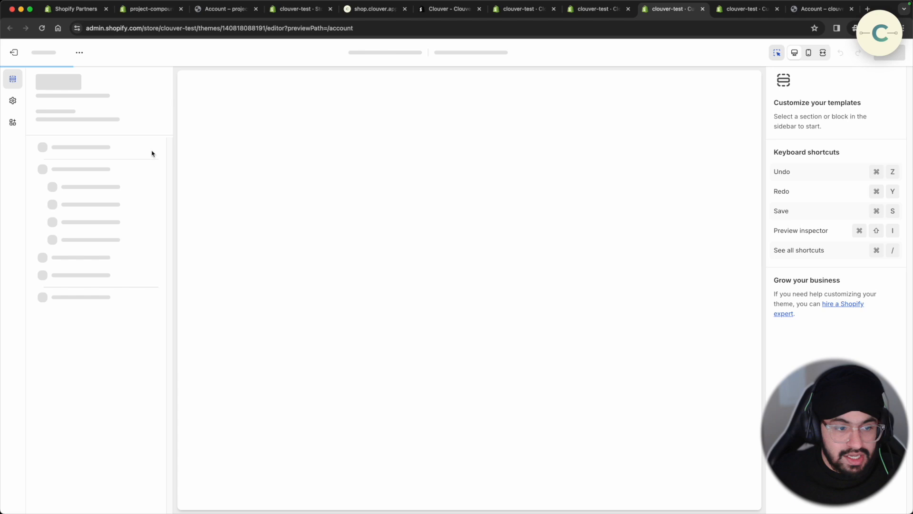
- Sign in with the customer's e-mail and password to reach the account page
left_click(397, 174)
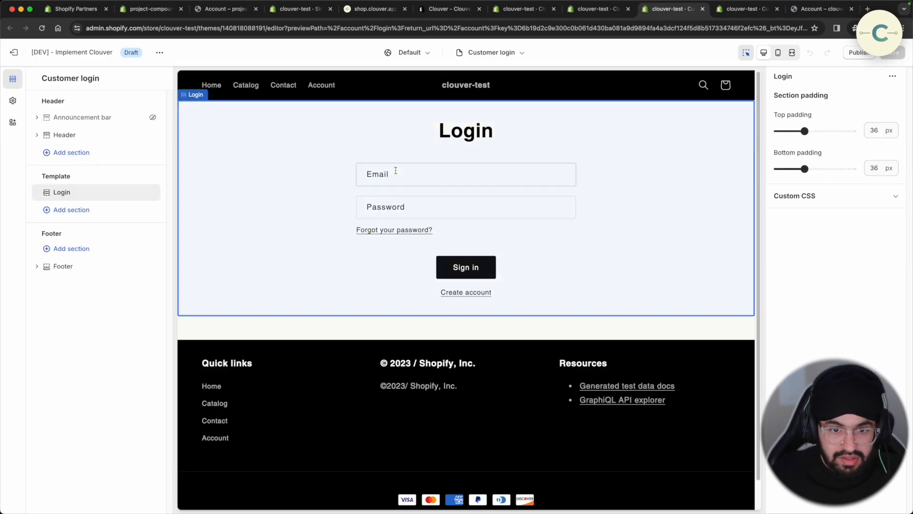
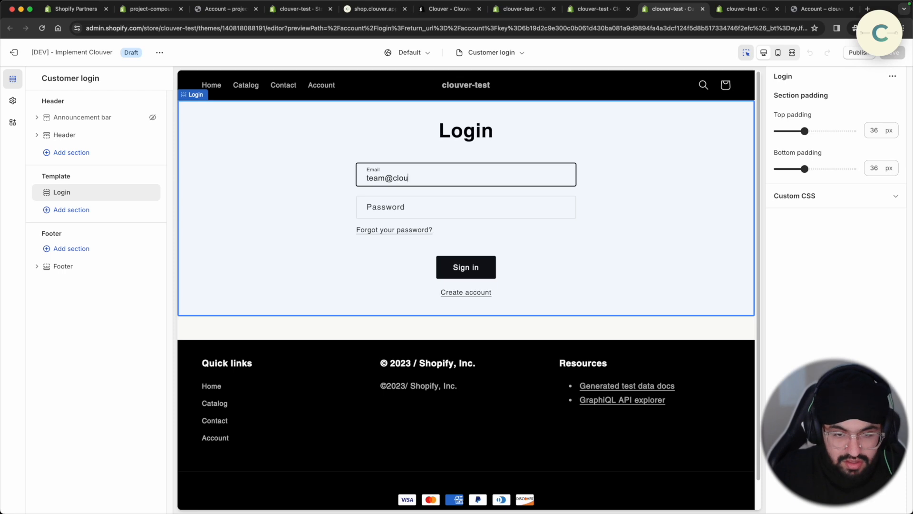
key("Tab")
type("a")
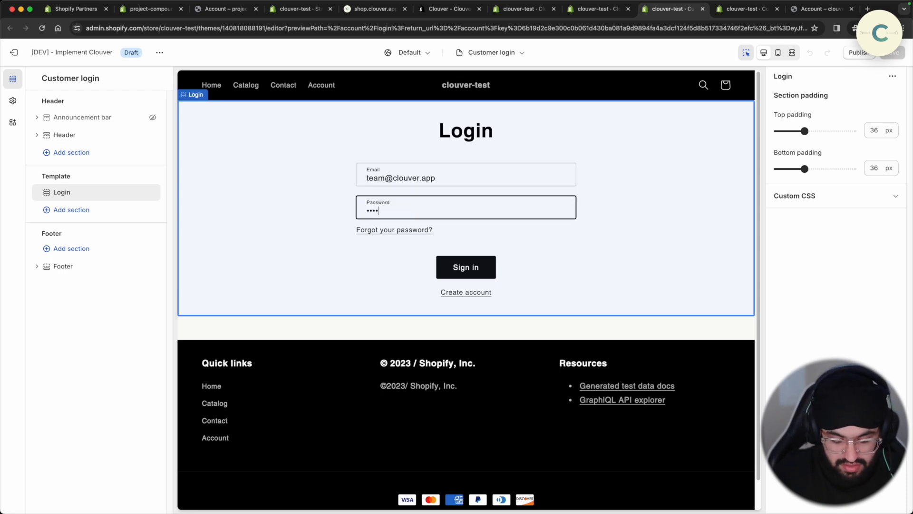
type("•••••••••")
key("Tab")
key("Tab")
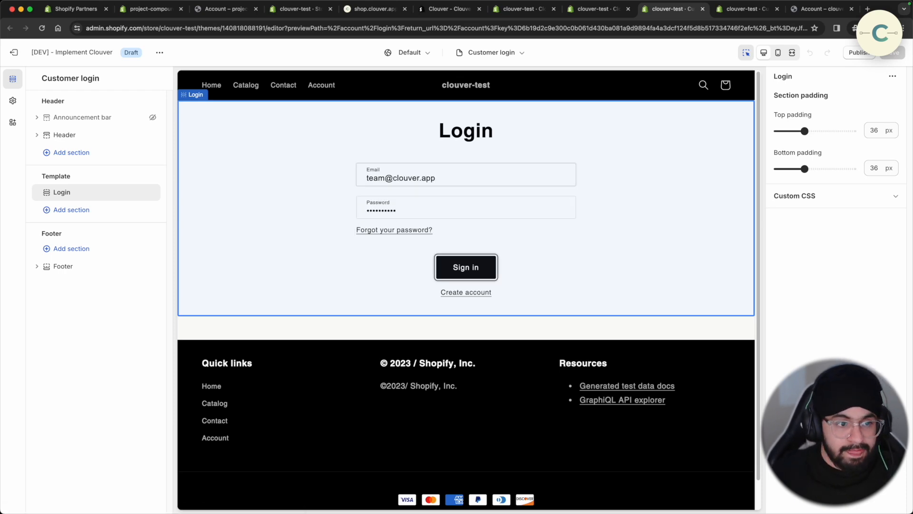
key("Return")
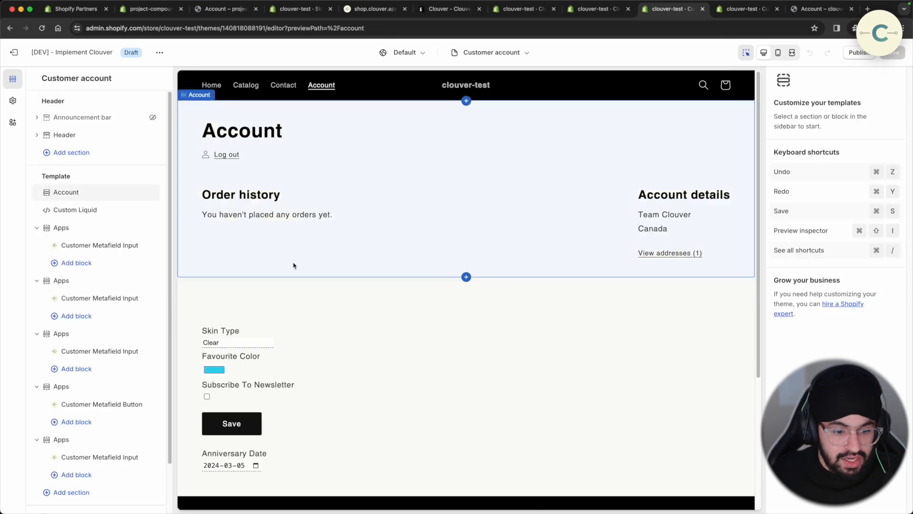
- Move the Anniversary Date input section above the Save button and save the template
scroll(107, 444, "down", 2)
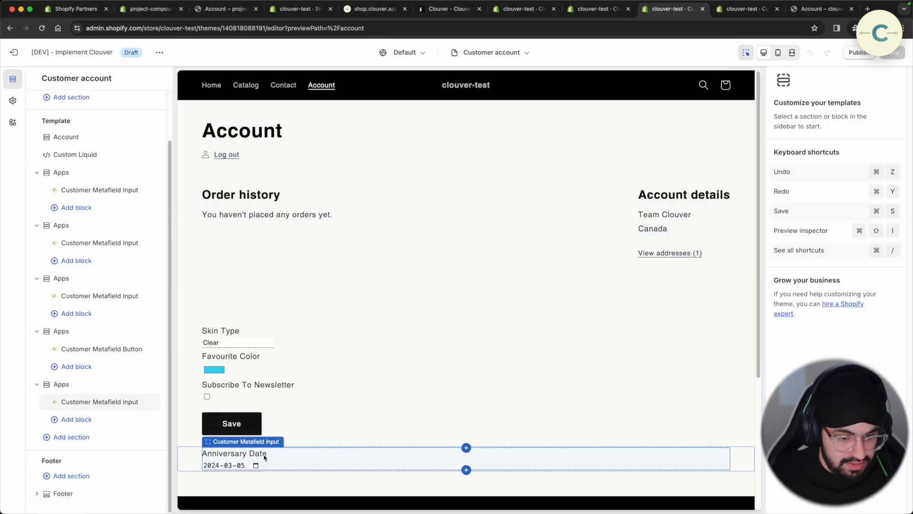
left_click(79, 389)
left_click_drag(79, 389, 90, 349)
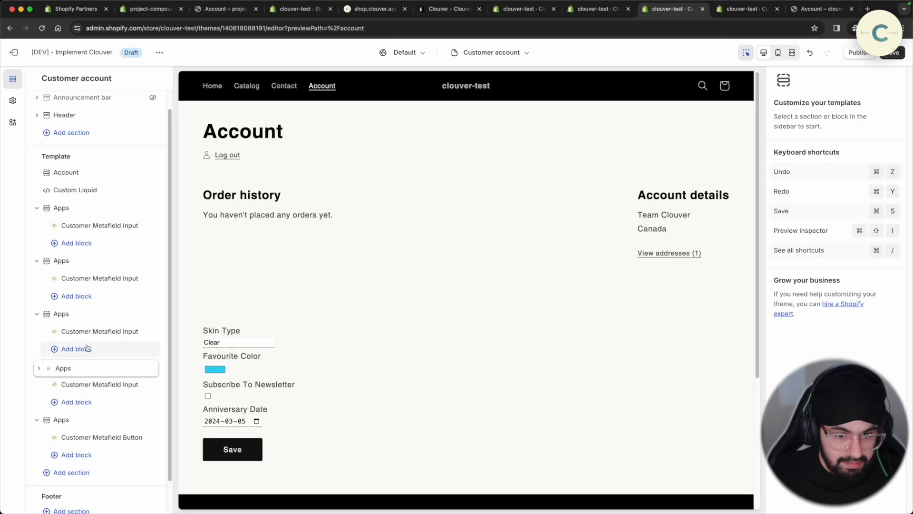
left_click(892, 53)
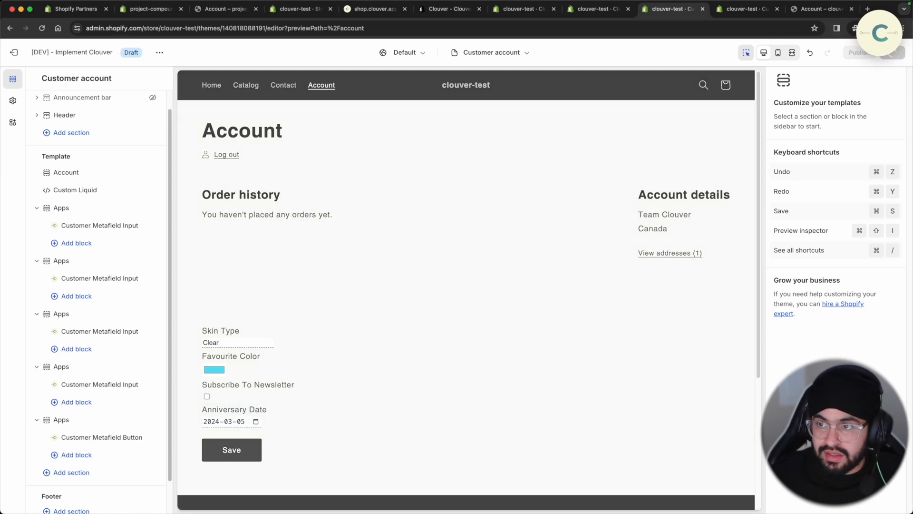
left_click(226, 157)
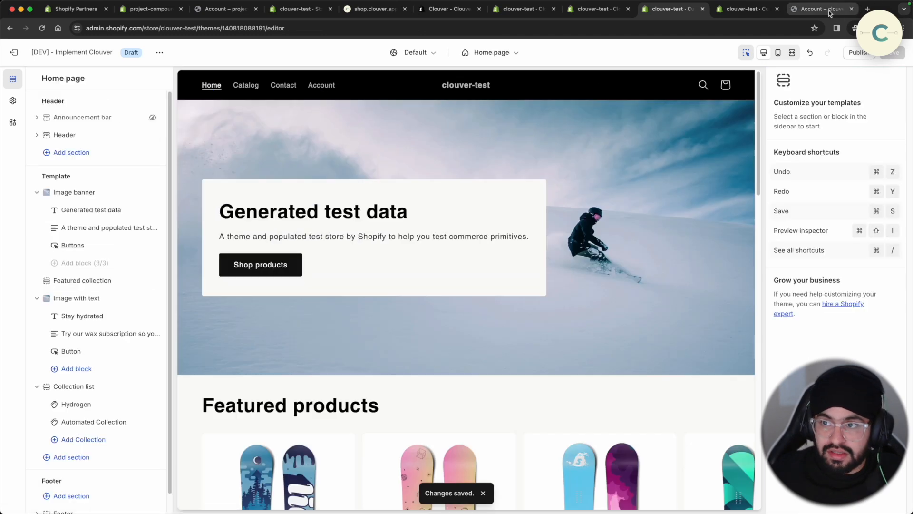
- Log out and sign back in on the storefront with the customer's e-mail and password
left_click(818, 9)
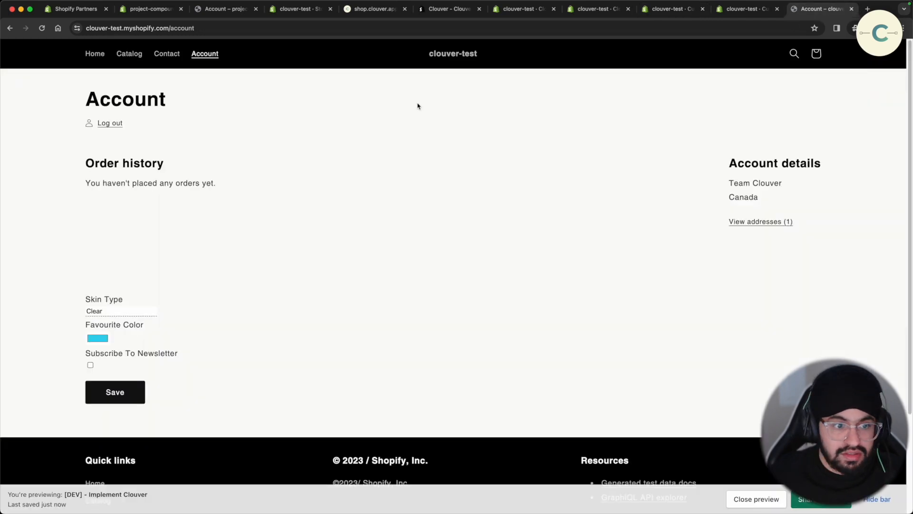
left_click(116, 125)
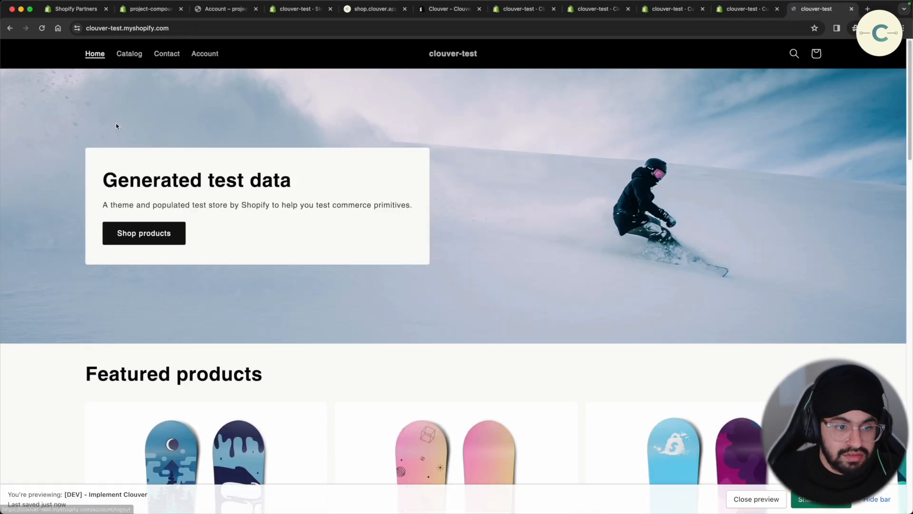
left_click(205, 55)
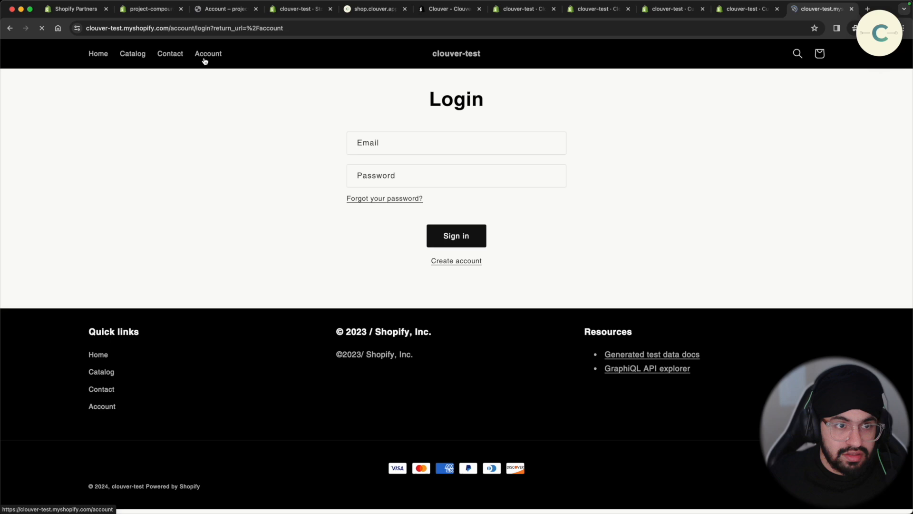
left_click(408, 139)
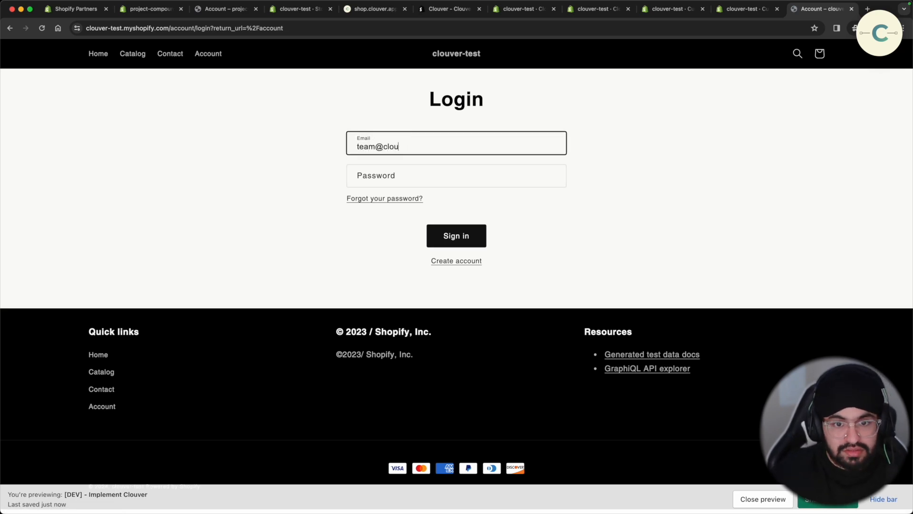
key("Tab")
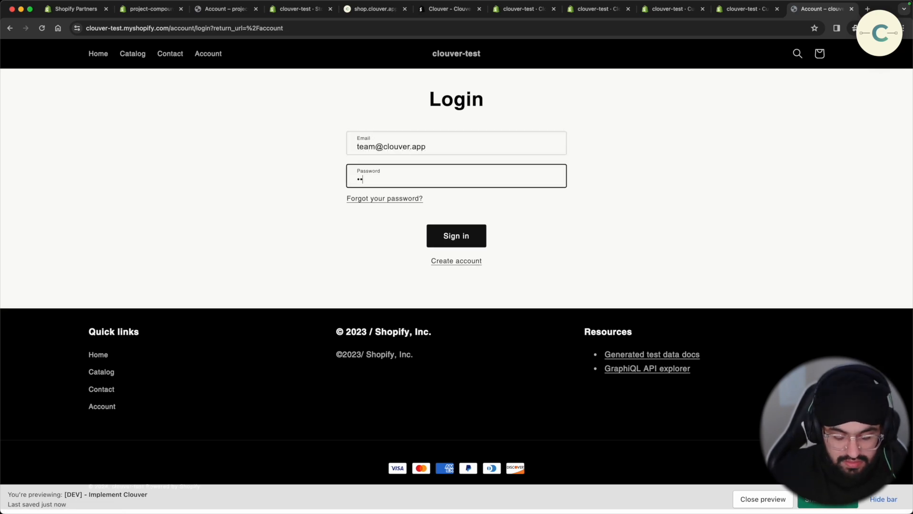
type("*")
key("Tab")
key("Tab")
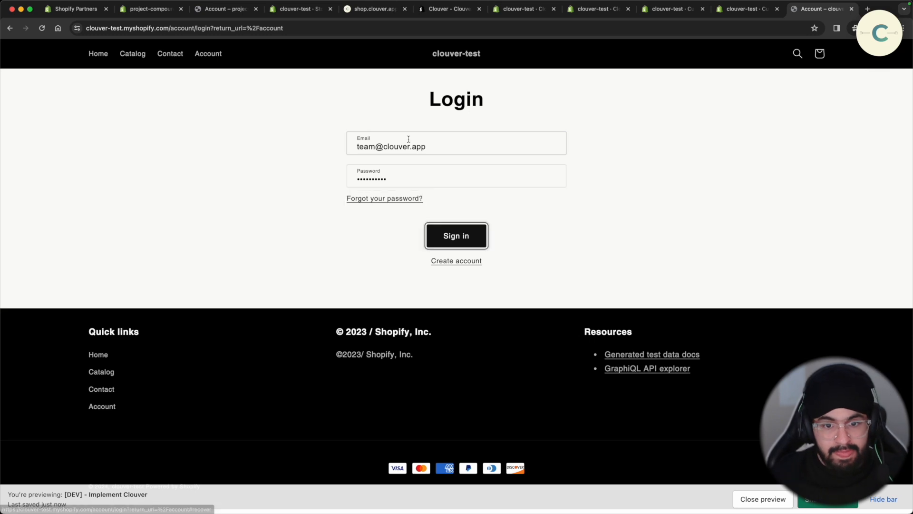
key("Return")
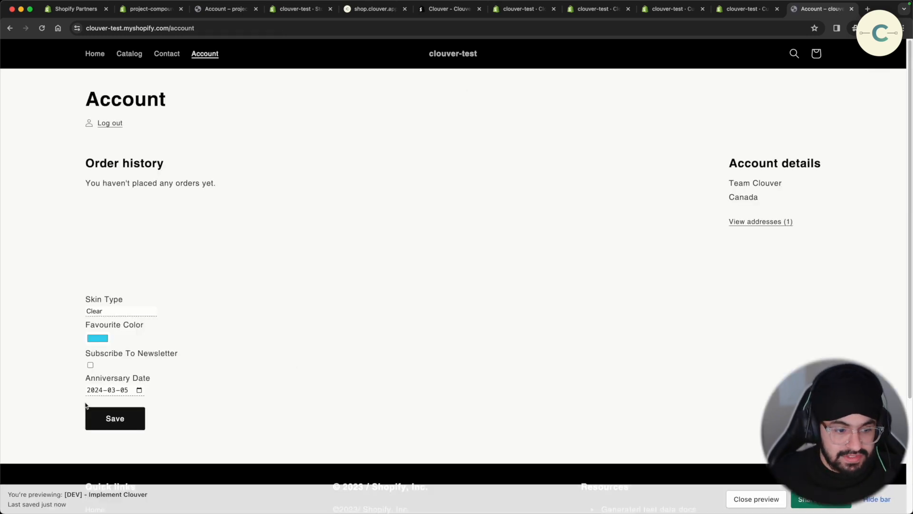
- Set the Anniversary Date to March 1, 2024 and save it
left_click(138, 390)
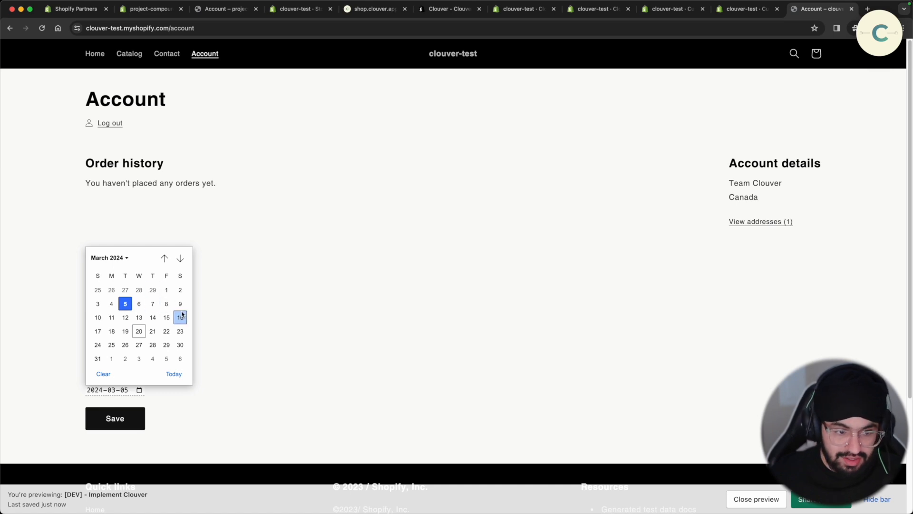
left_click(98, 318)
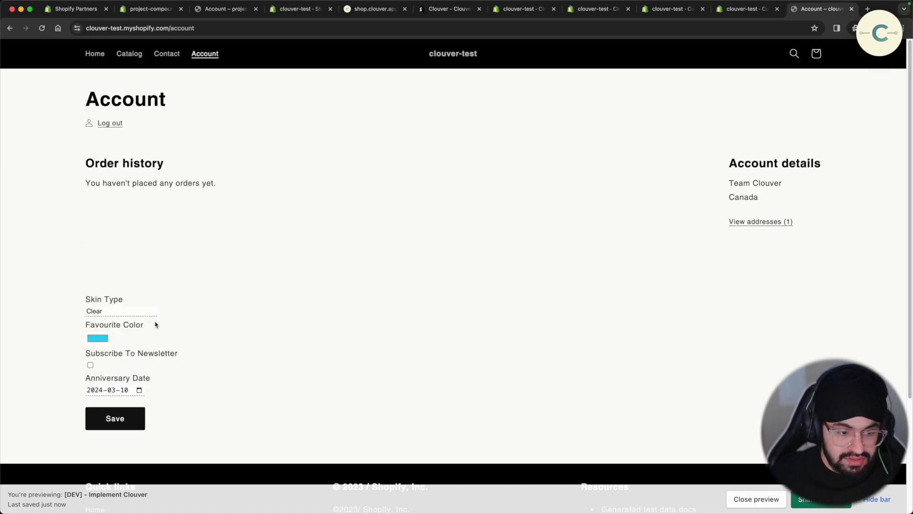
left_click(139, 390)
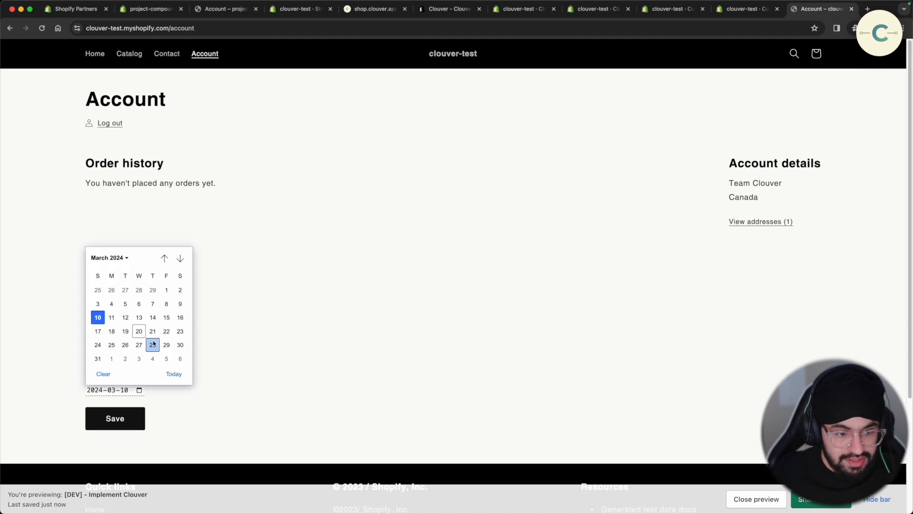
left_click(166, 289)
left_click(126, 421)
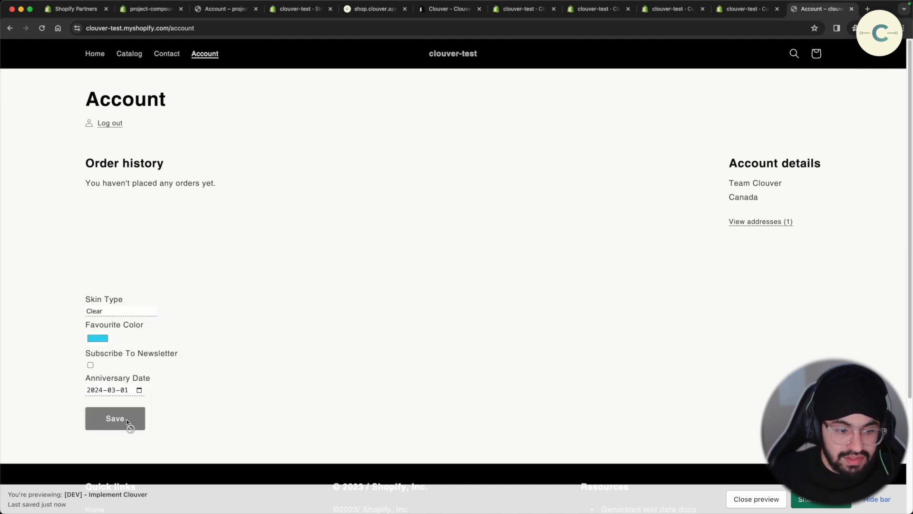
left_click(690, 16)
left_click(592, 11)
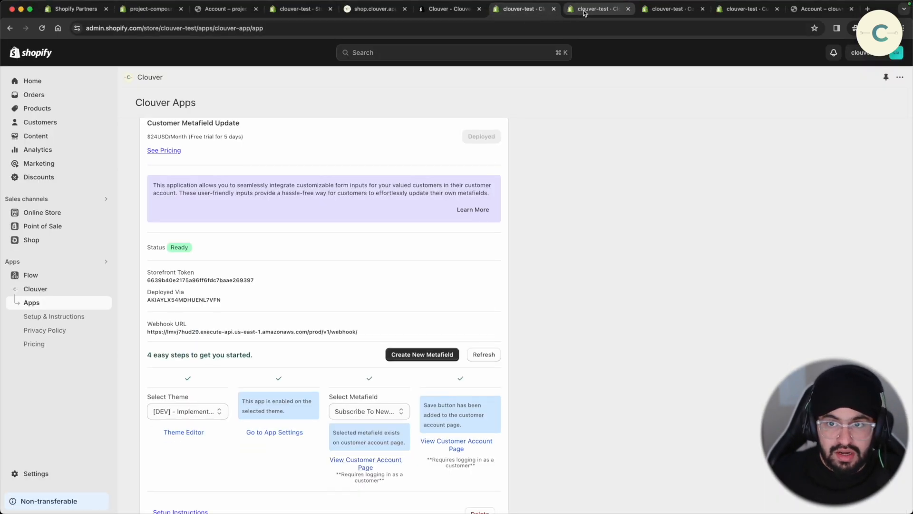
- Change Anniversary Date to March 8 on the storefront, then reload the admin customer record showing Mar 8, 2024
left_click(61, 122)
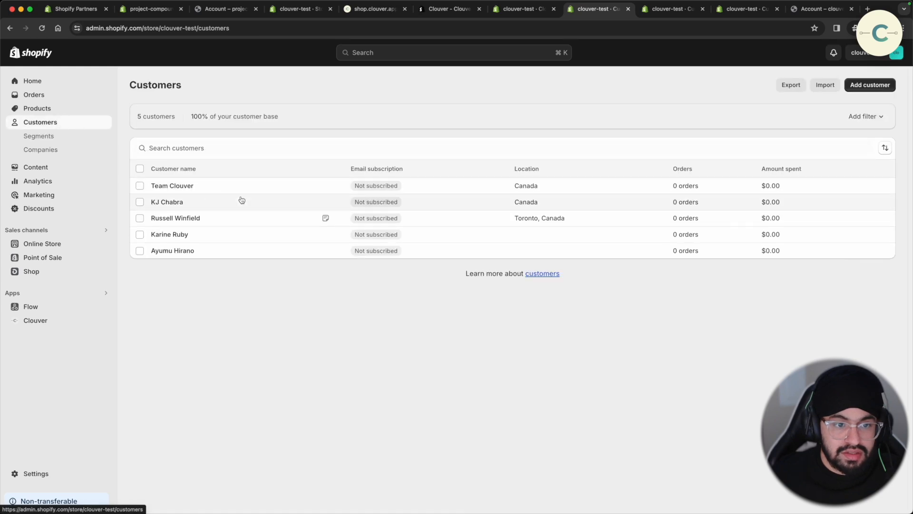
left_click(200, 186)
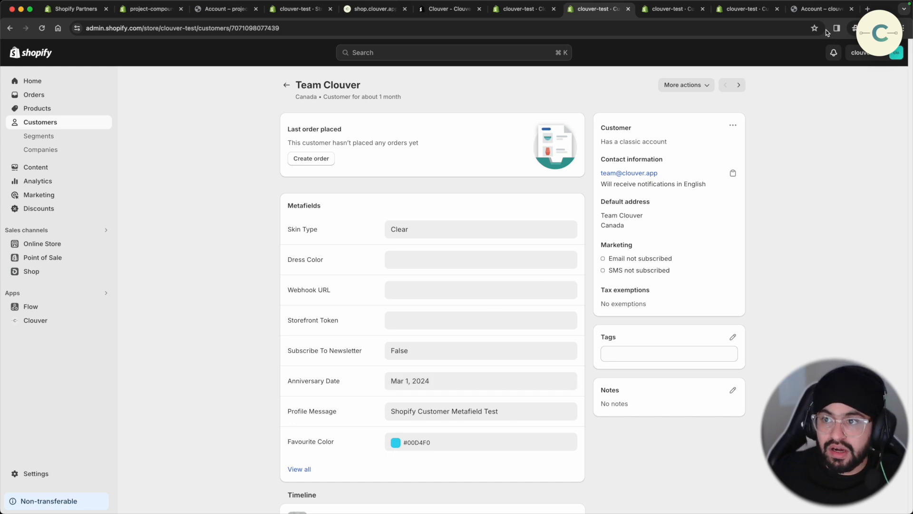
left_click(812, 9)
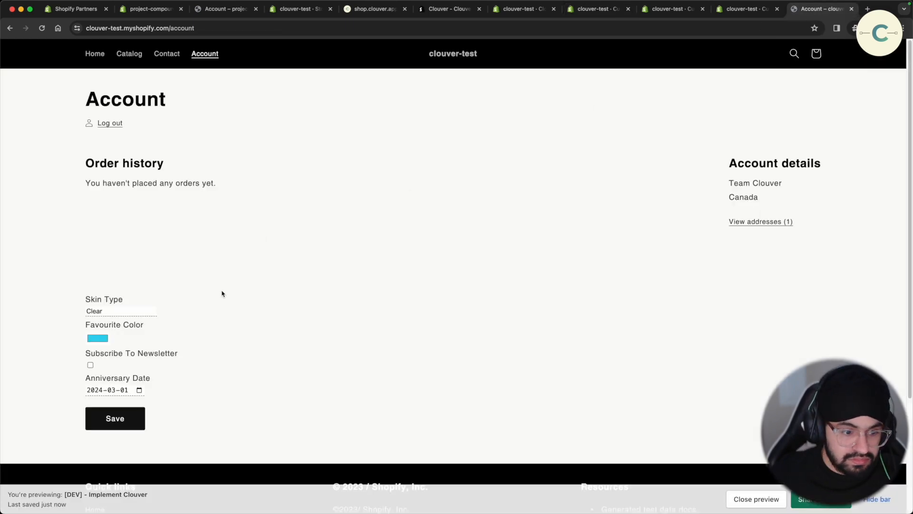
left_click(139, 389)
left_click(166, 305)
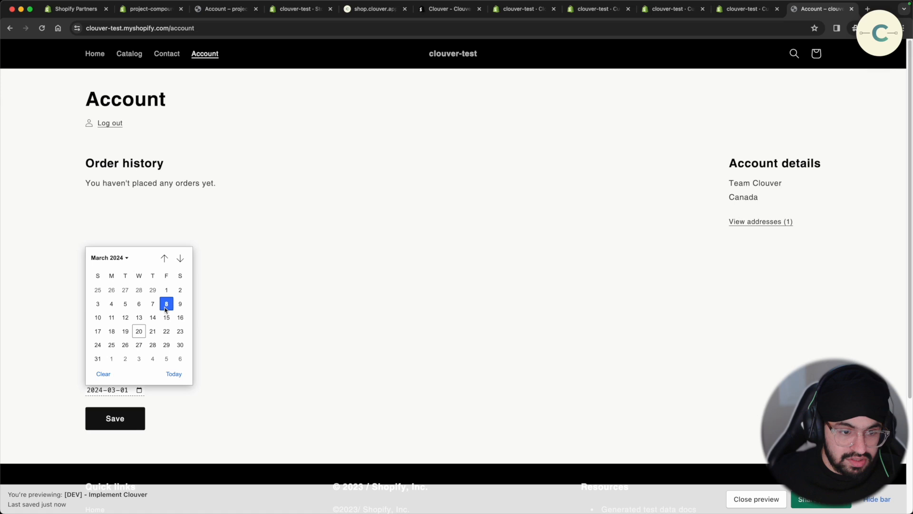
left_click(124, 417)
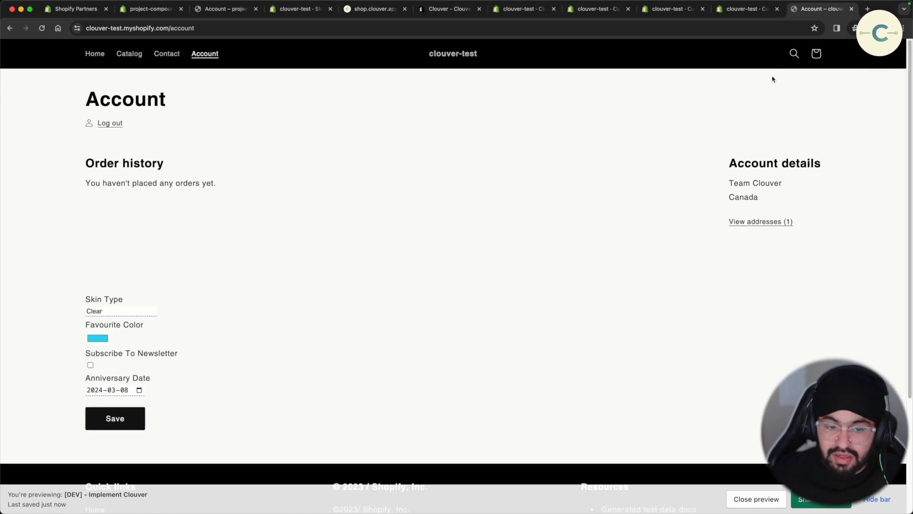
left_click(594, 16)
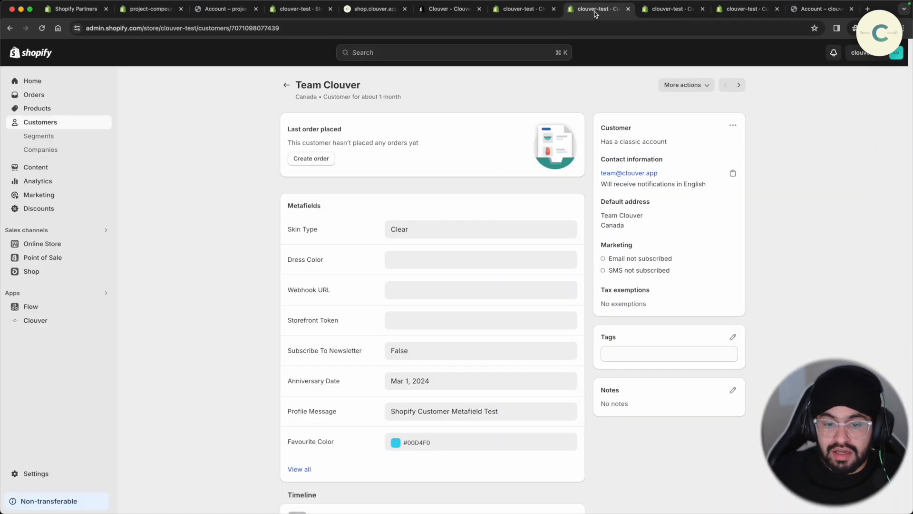
key("super+r")
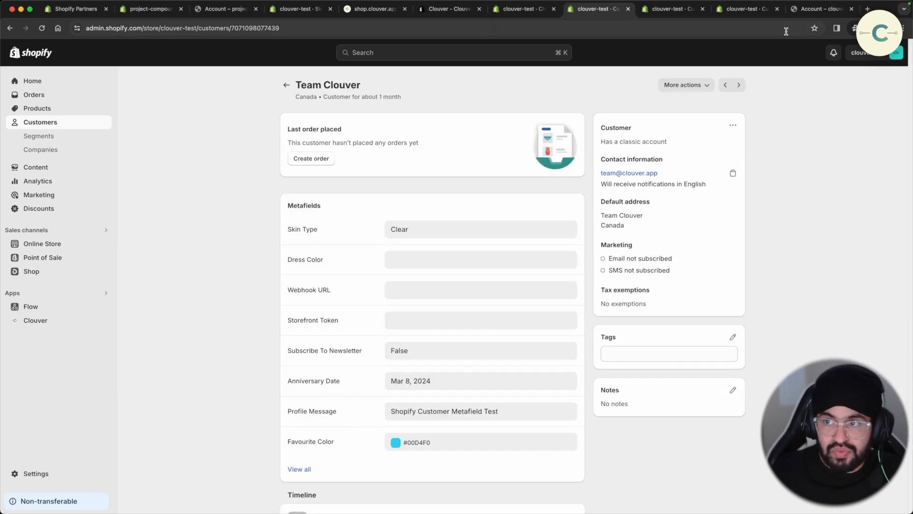
- Return to the Clouver Apps admin page and highlight the contact e-mail address
key("super+9")
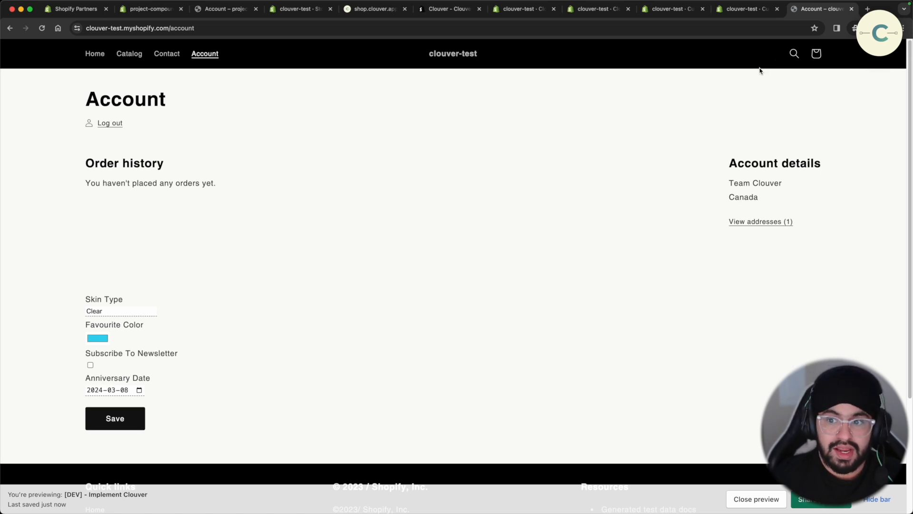
left_click(582, 13)
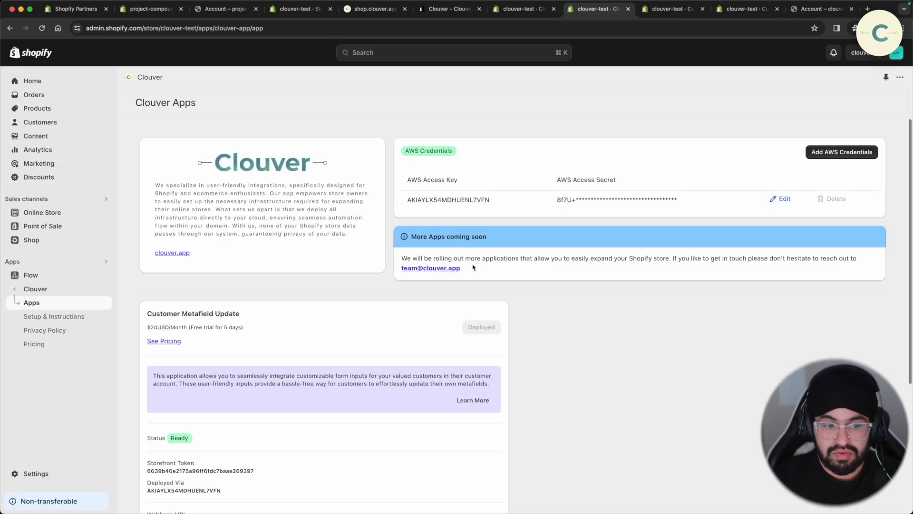
left_click_drag(473, 268, 401, 274)
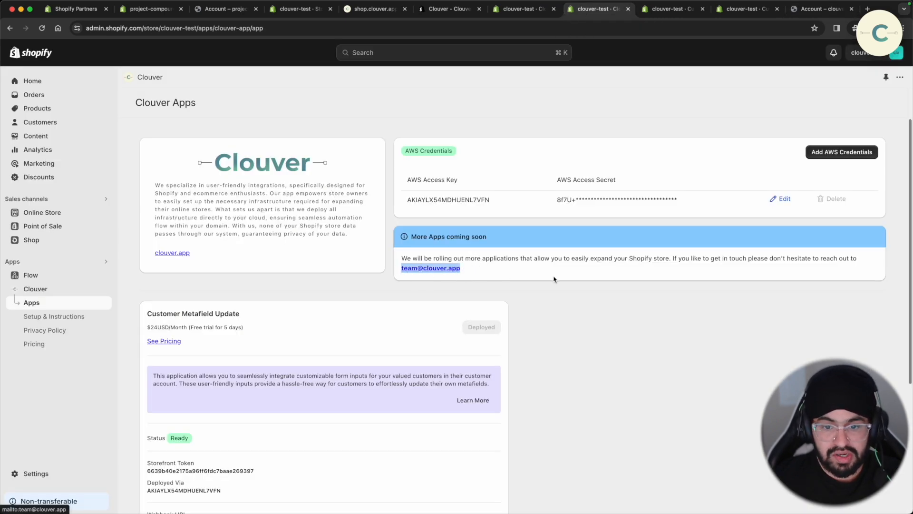